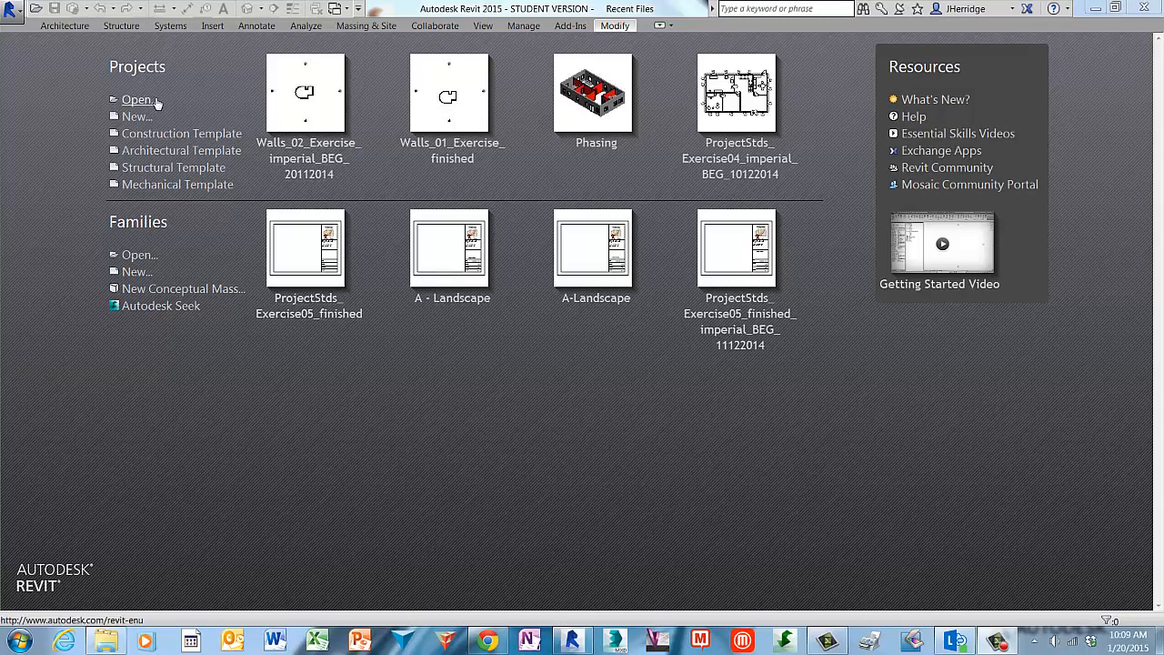
Open the project Walls_02_Exercise_imperial_BEG_20112014.rvt from the 03_Walls_LayoutDesign folder inside Revit Fundamentals.
click(138, 100)
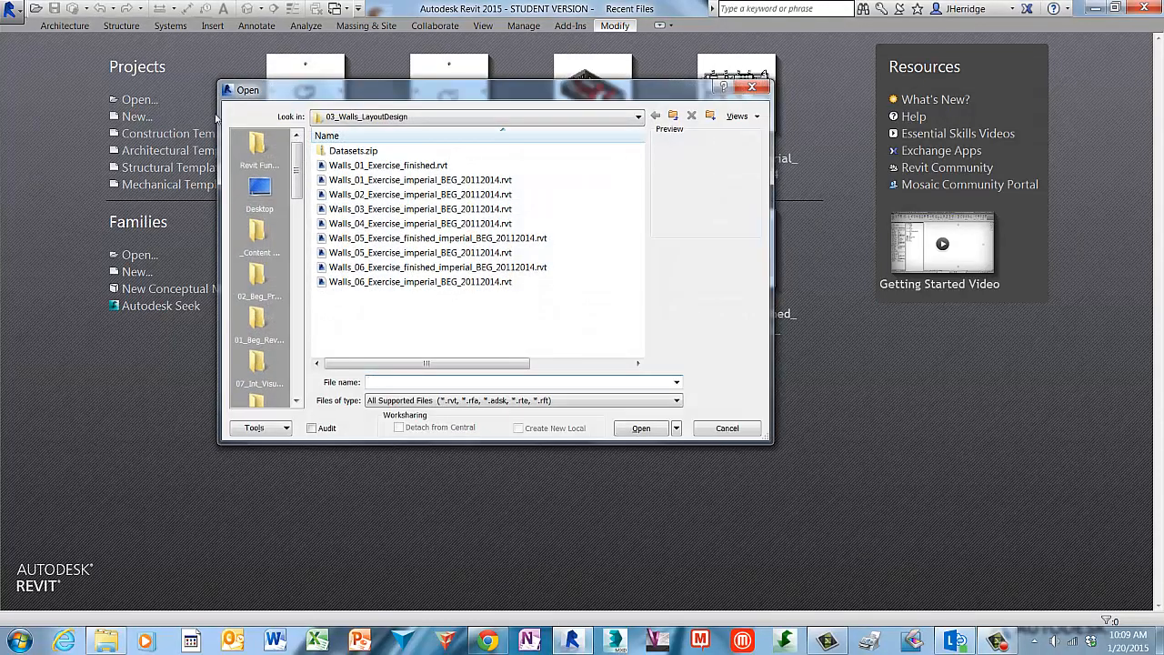
click(257, 142)
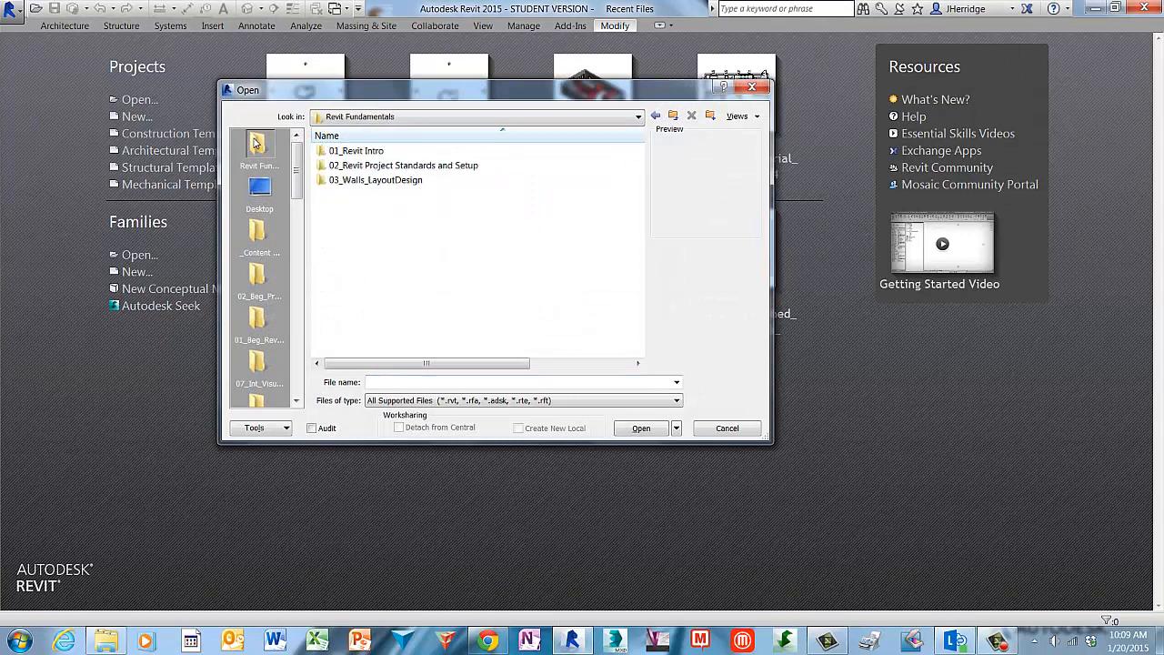
click(323, 186)
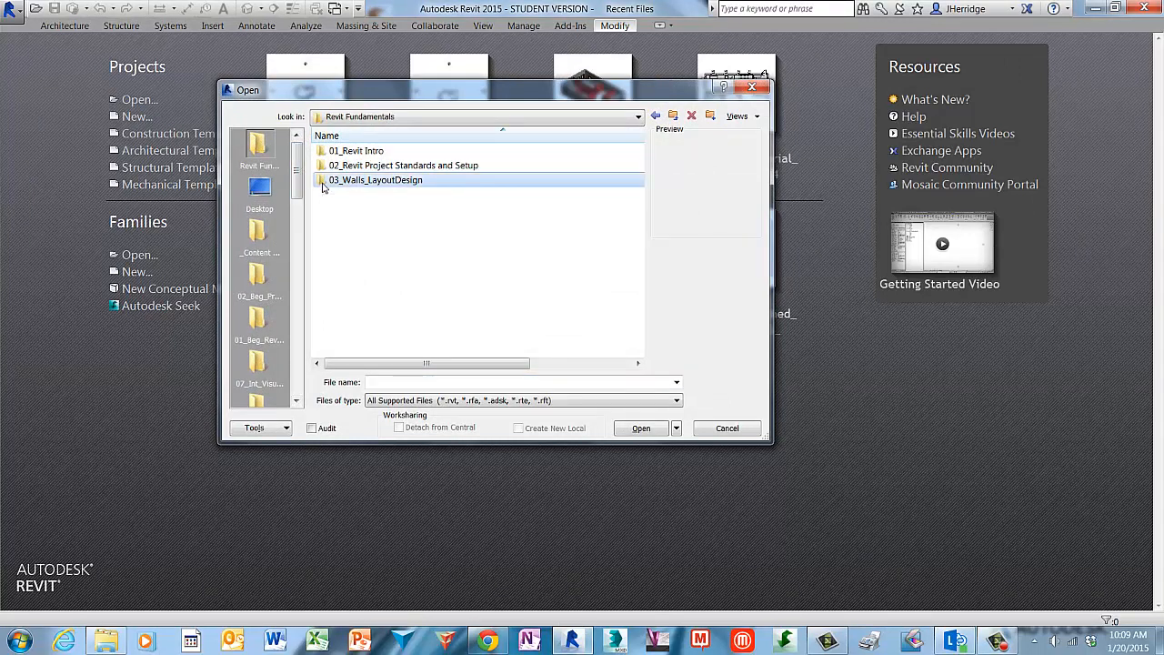
double_click(323, 186)
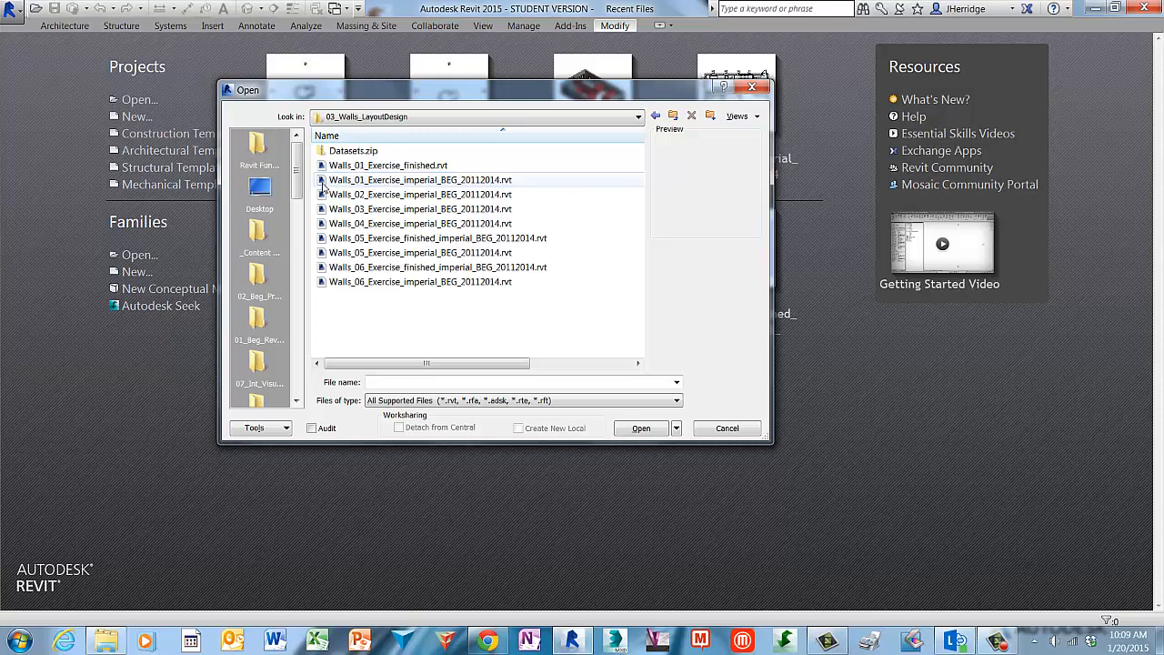
click(397, 197)
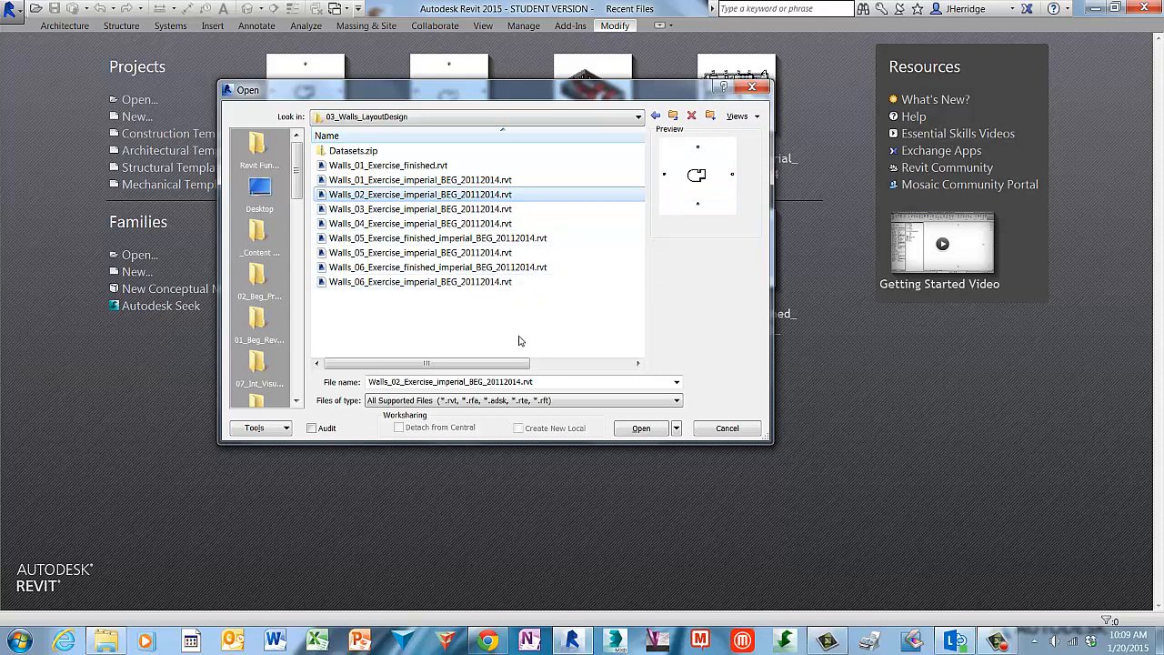
click(641, 428)
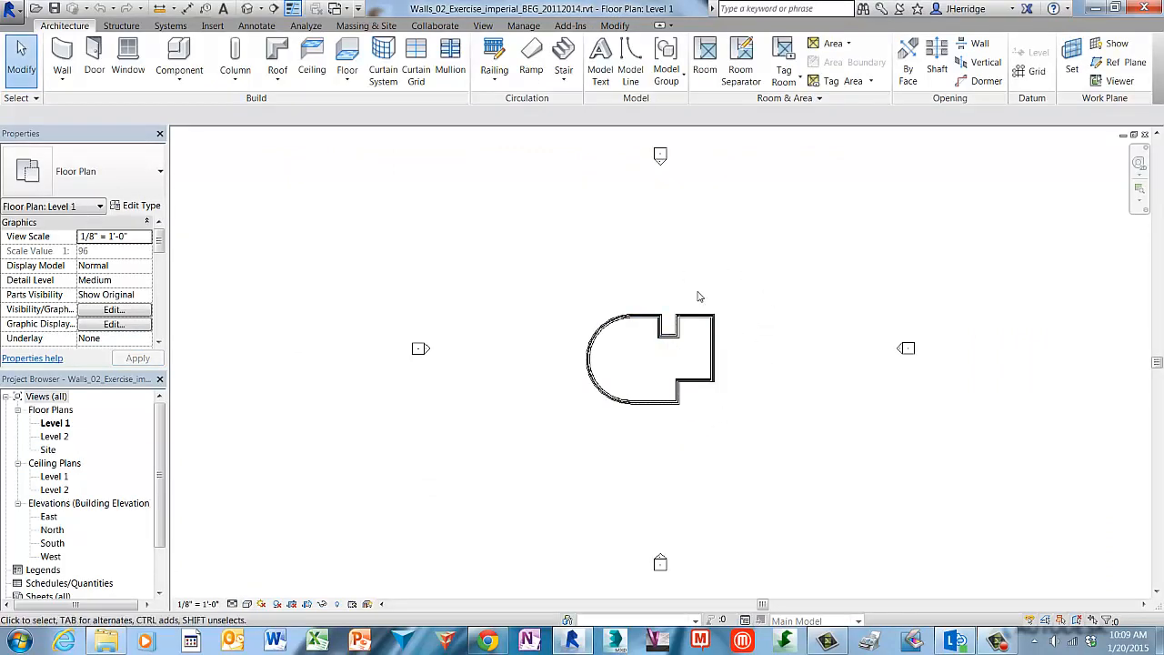
Turn off thin line display so the walls in the Level 1 floor plan show their true line weights.
scroll(736, 327, up, 2)
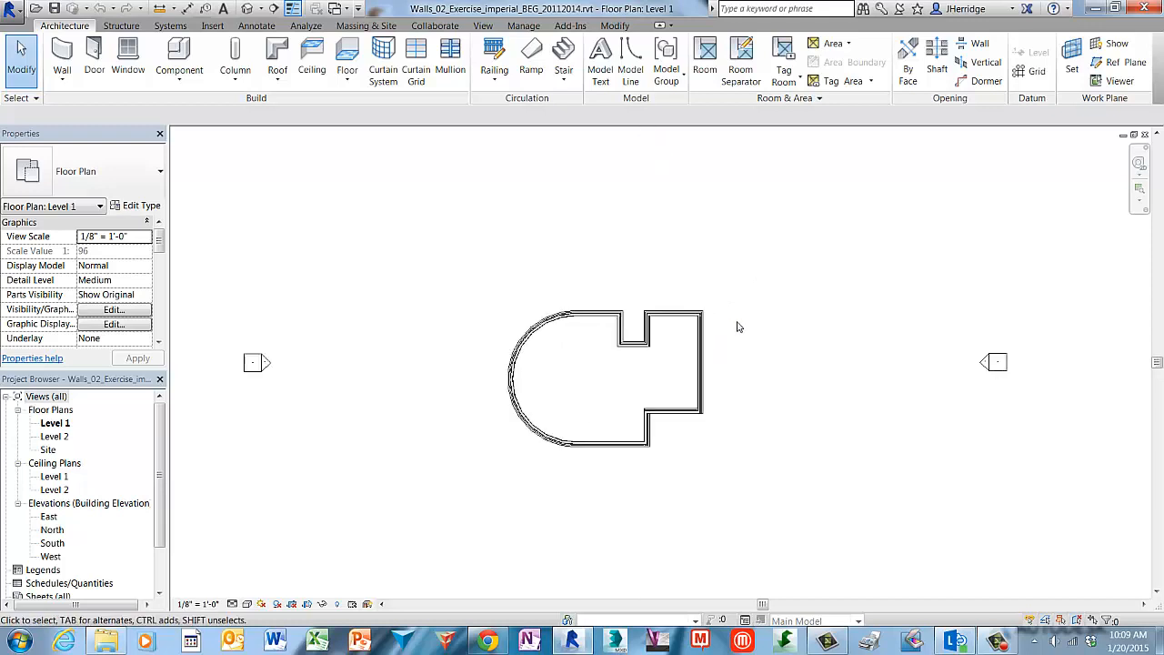
scroll(737, 327, up, 4)
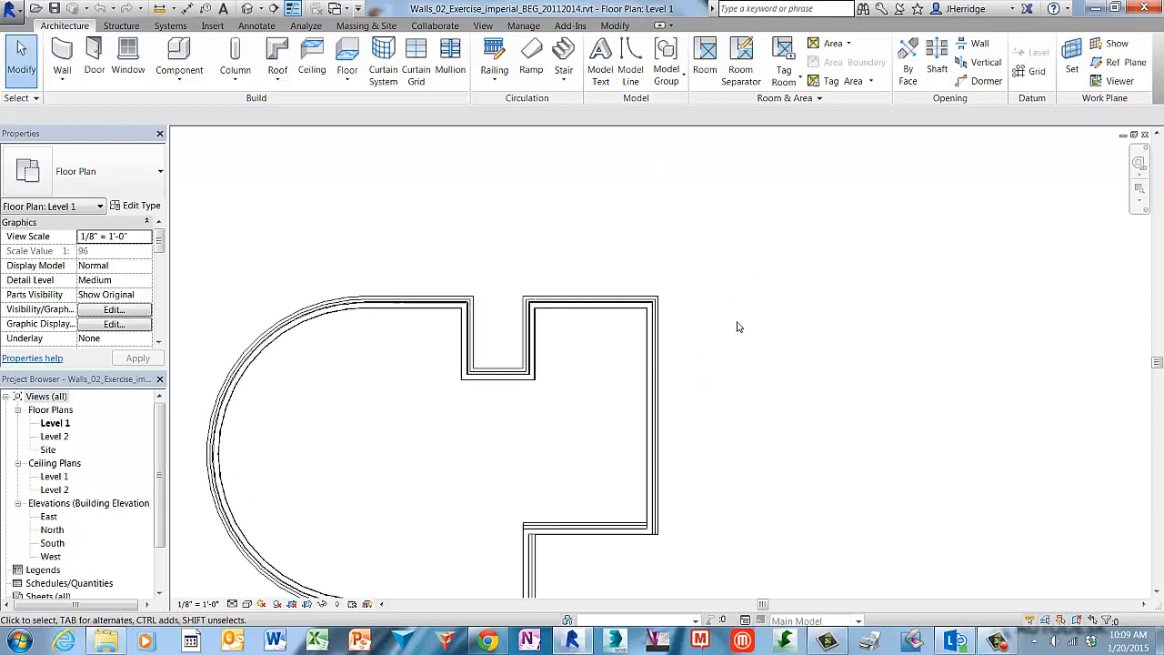
scroll(737, 327, up, 1)
middle_drag(733, 291, 735, 342)
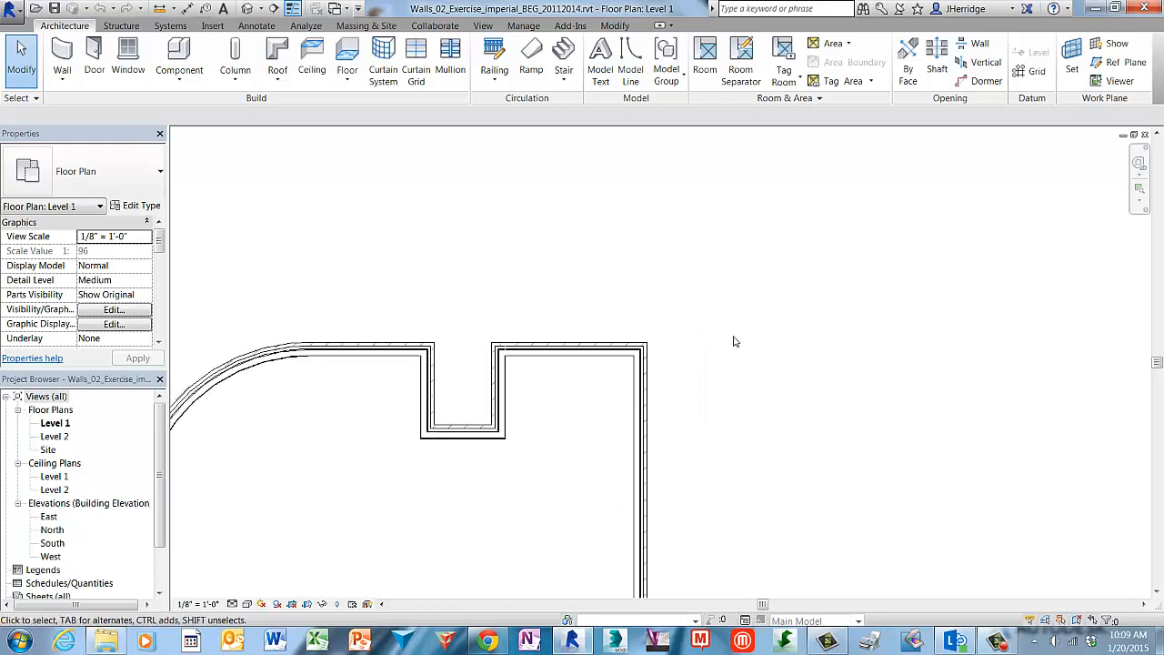
scroll(735, 342, up, 1)
scroll(509, 385, up, 4)
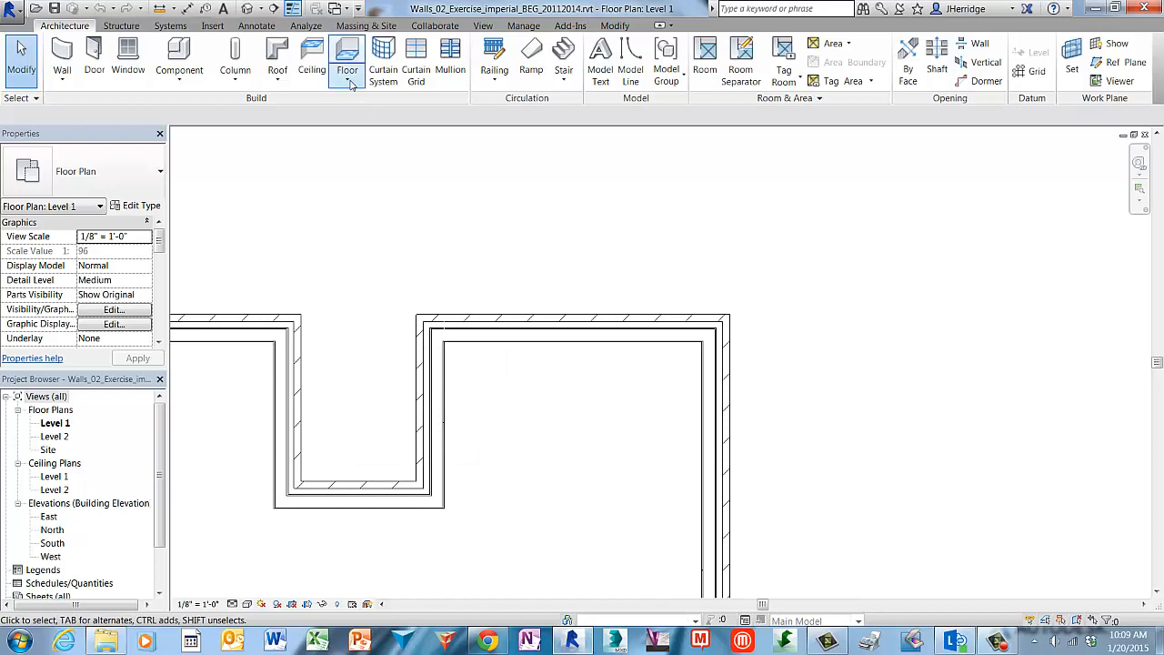
click(293, 9)
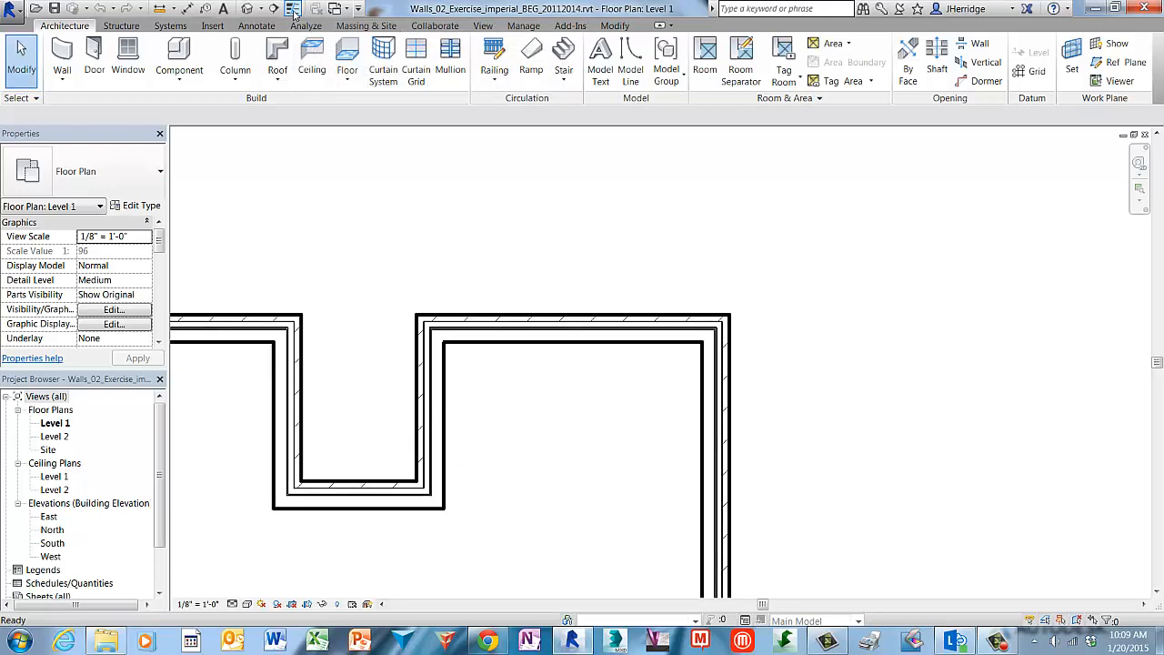
Create a similar Exterior - Brick on Mtl. Stud wall, drawn horizontally about 11'-10" long above the building's upper right wall.
right_click(541, 318)
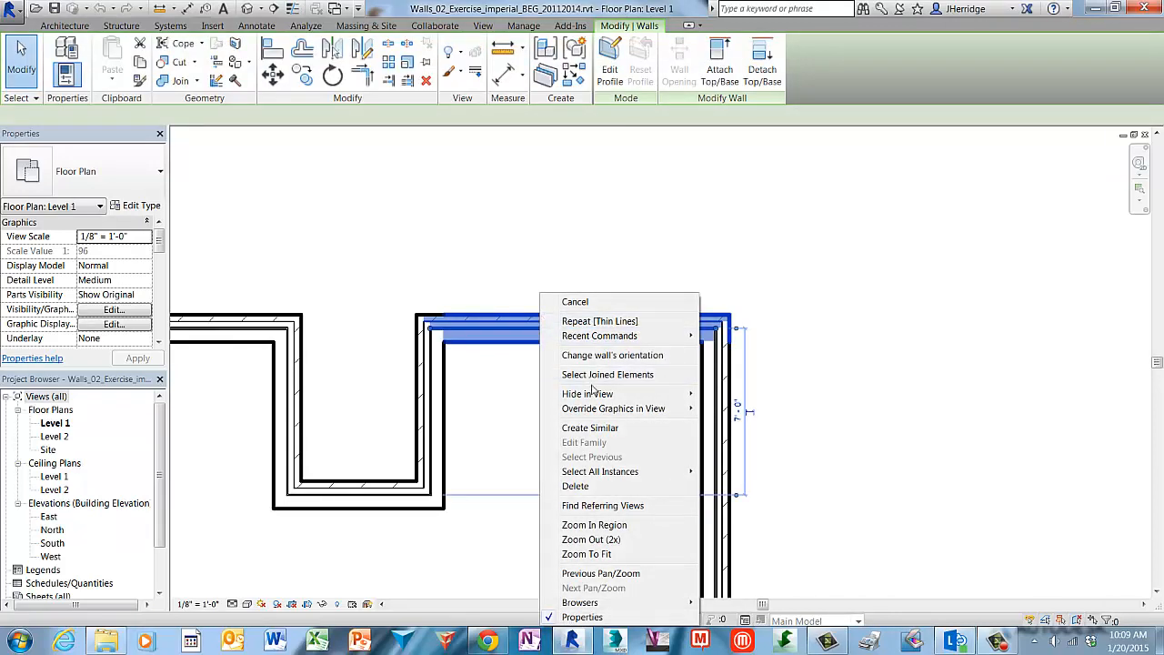
click(624, 430)
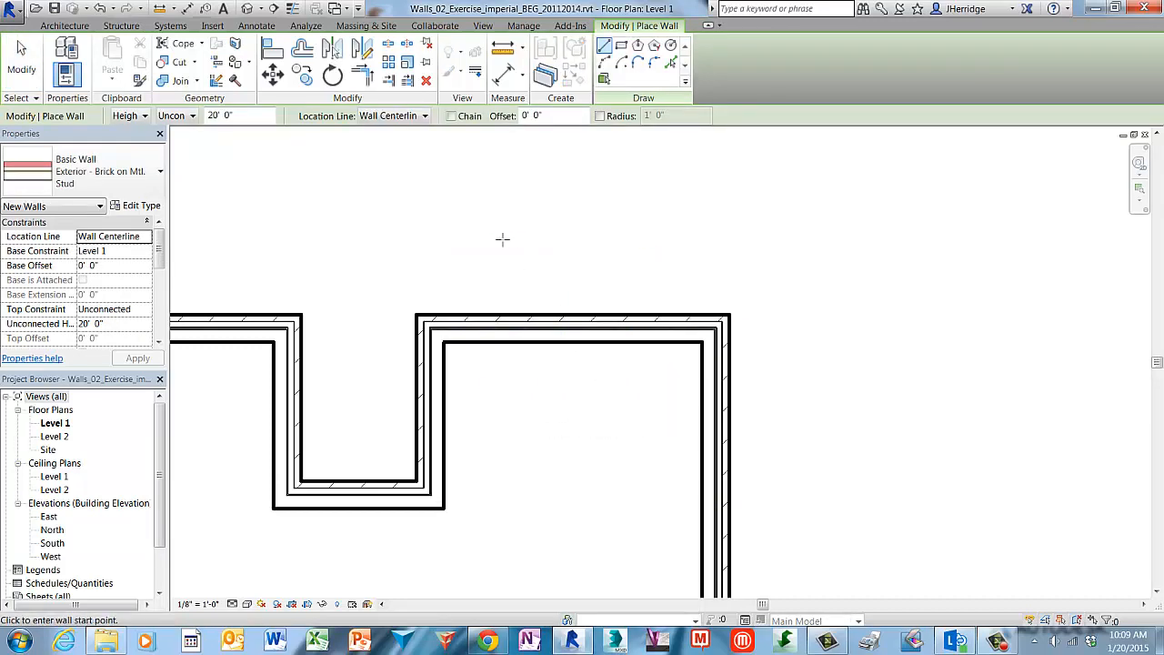
click(441, 189)
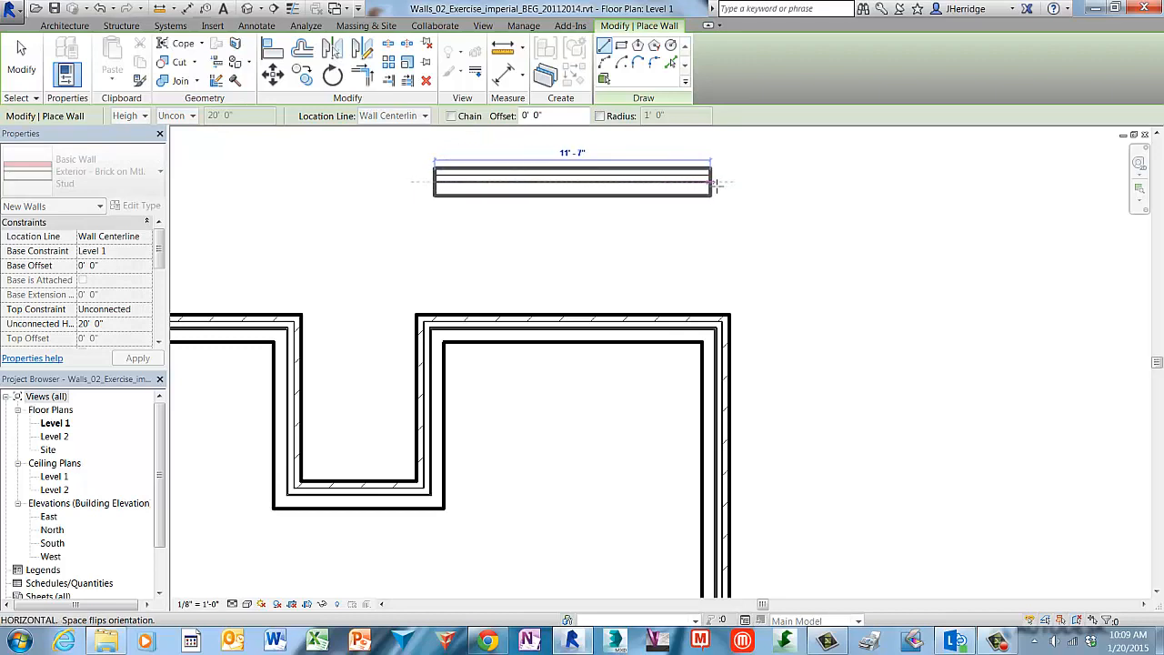
click(718, 183)
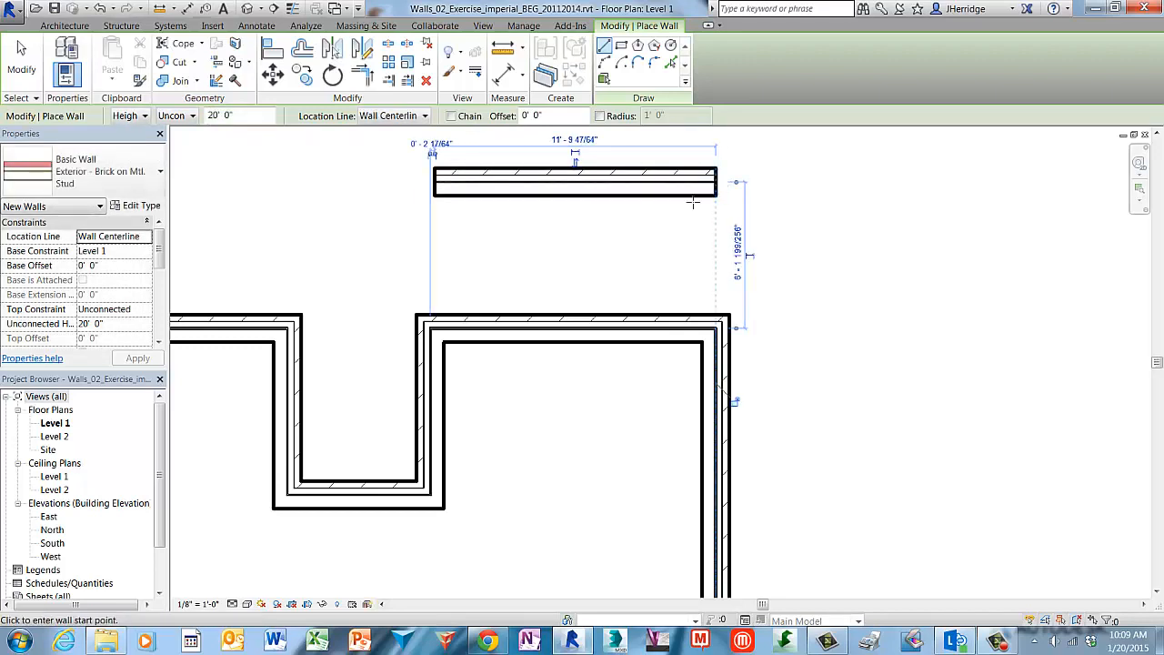
key(Escape)
key(Escape)
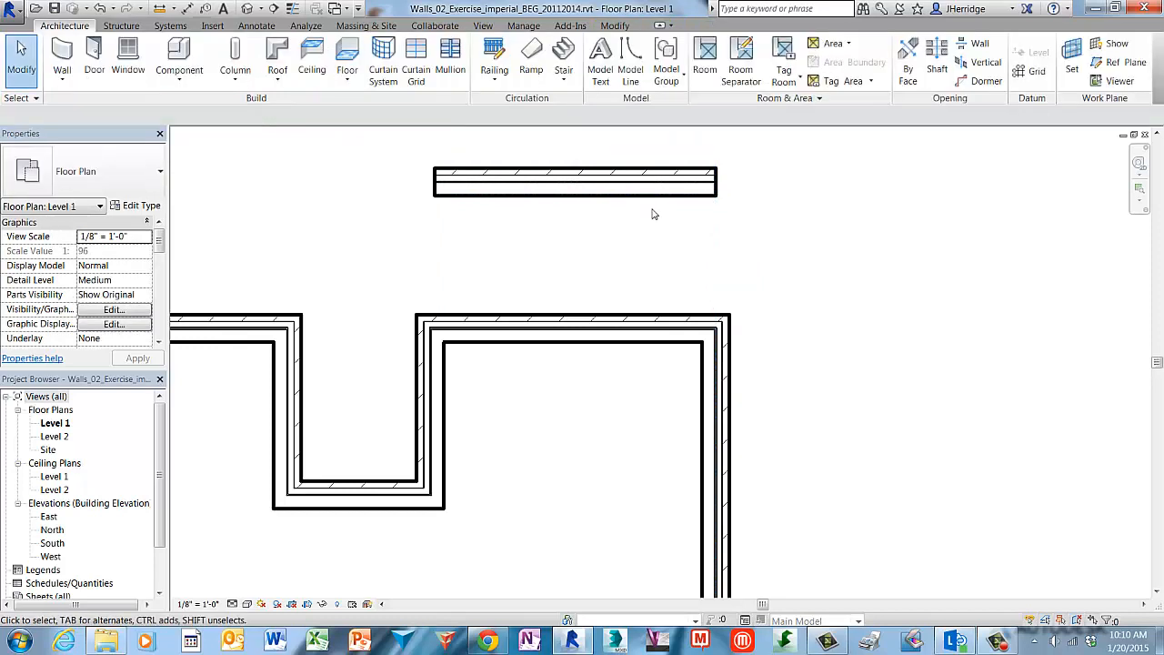
Split the new freestanding wall 3'-4" from its left end, keeping the inner segment.
middle_drag(654, 218, 647, 297)
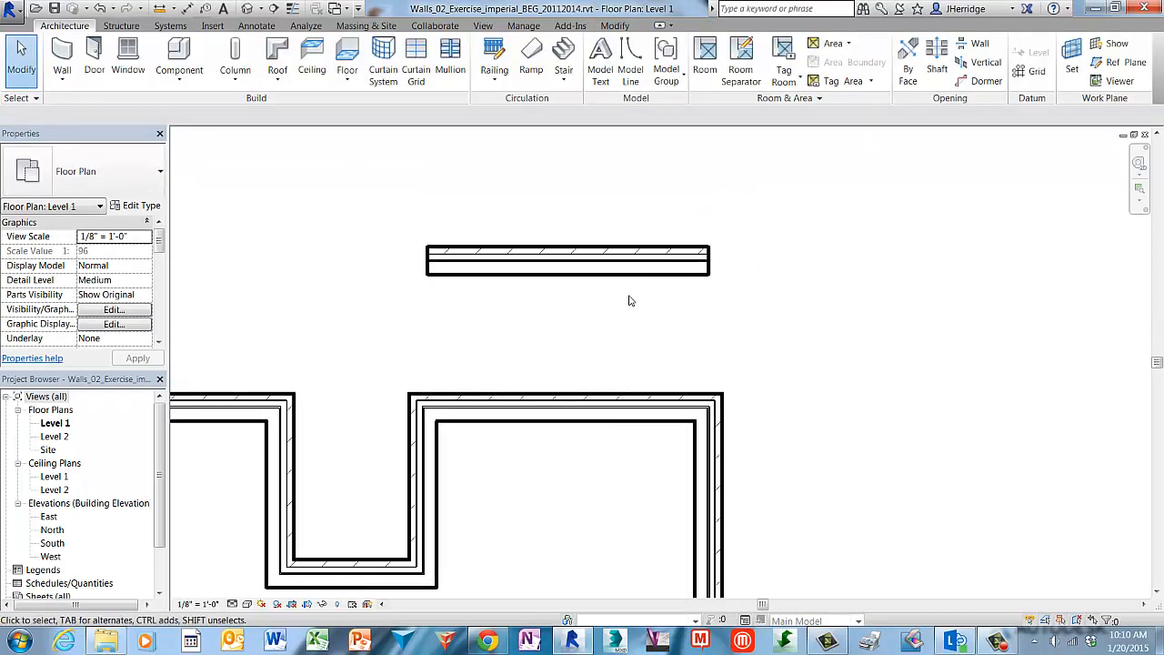
scroll(632, 297, up, 2)
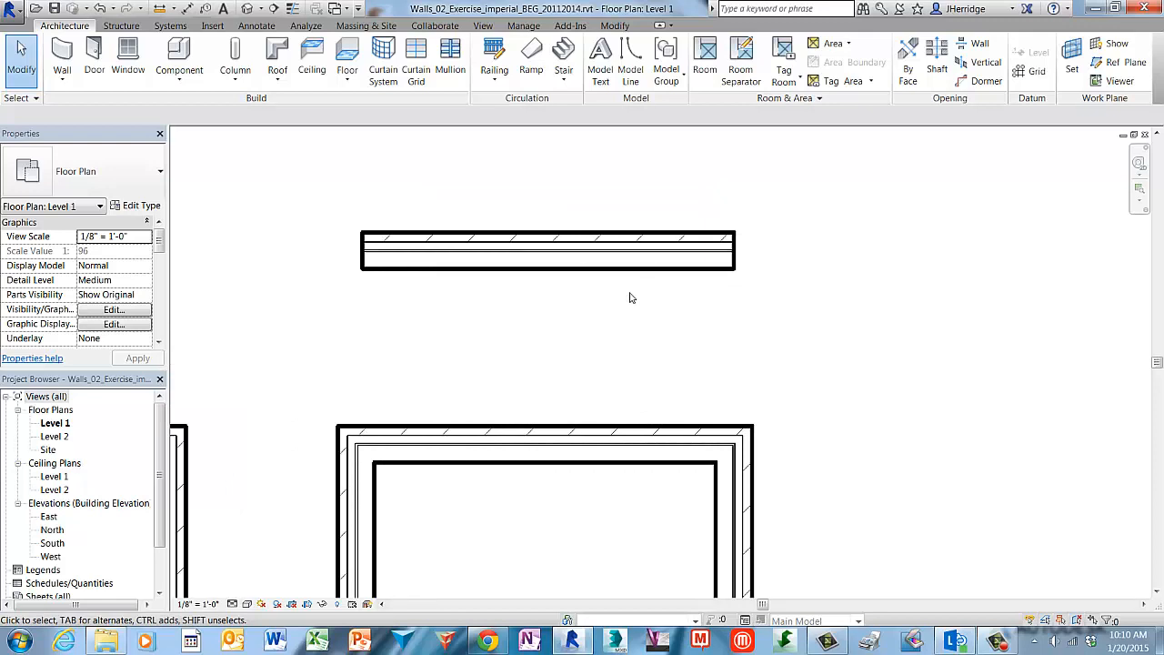
click(583, 269)
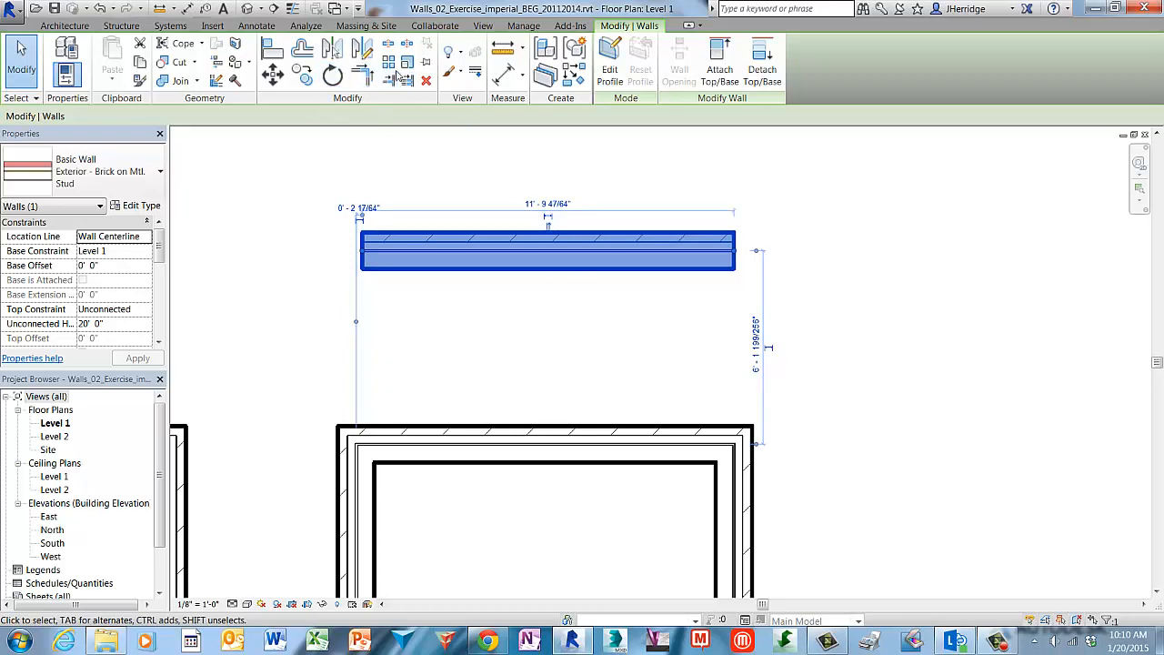
click(389, 45)
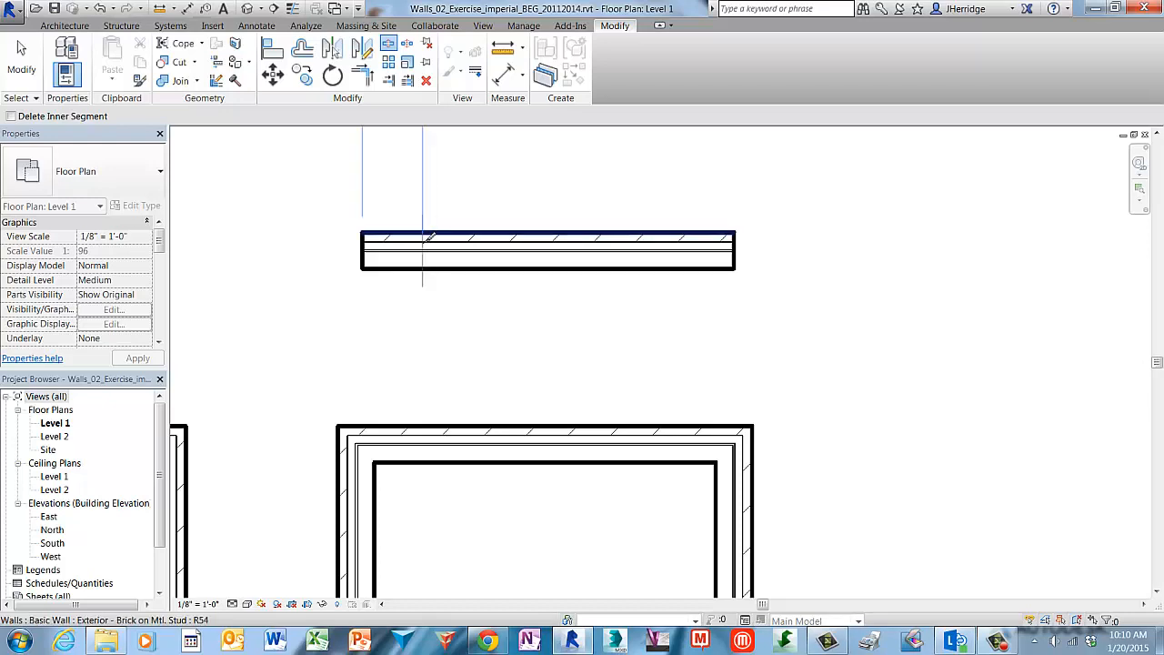
middle_drag(427, 240, 407, 427)
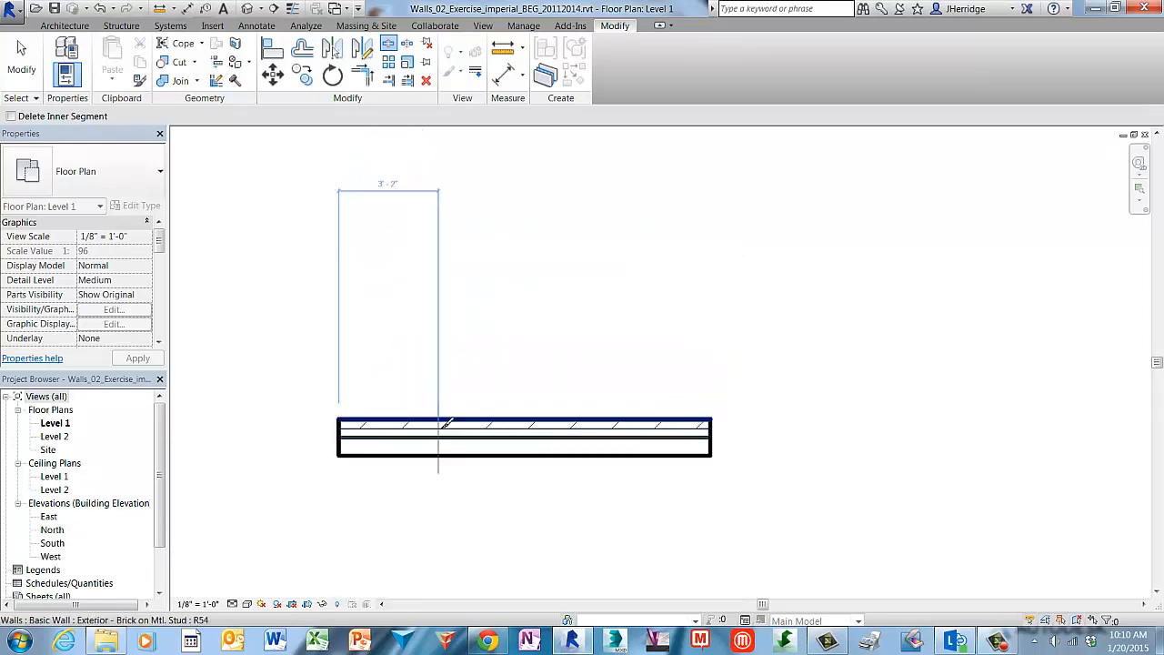
scroll(451, 422, down, 2)
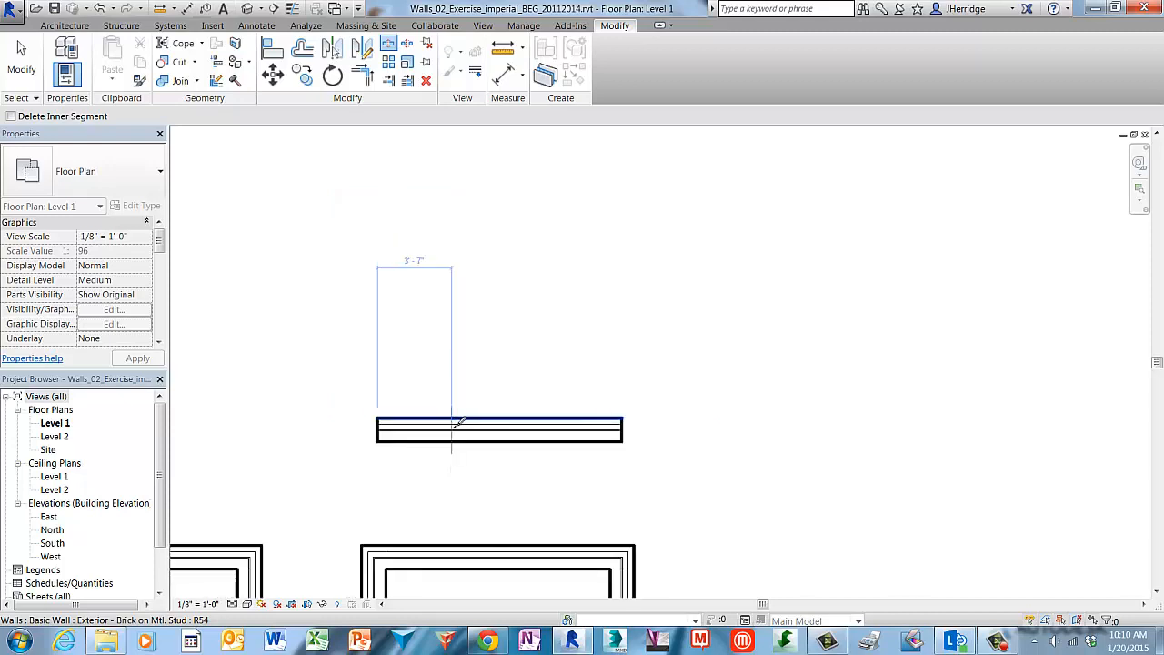
scroll(455, 422, down, 1)
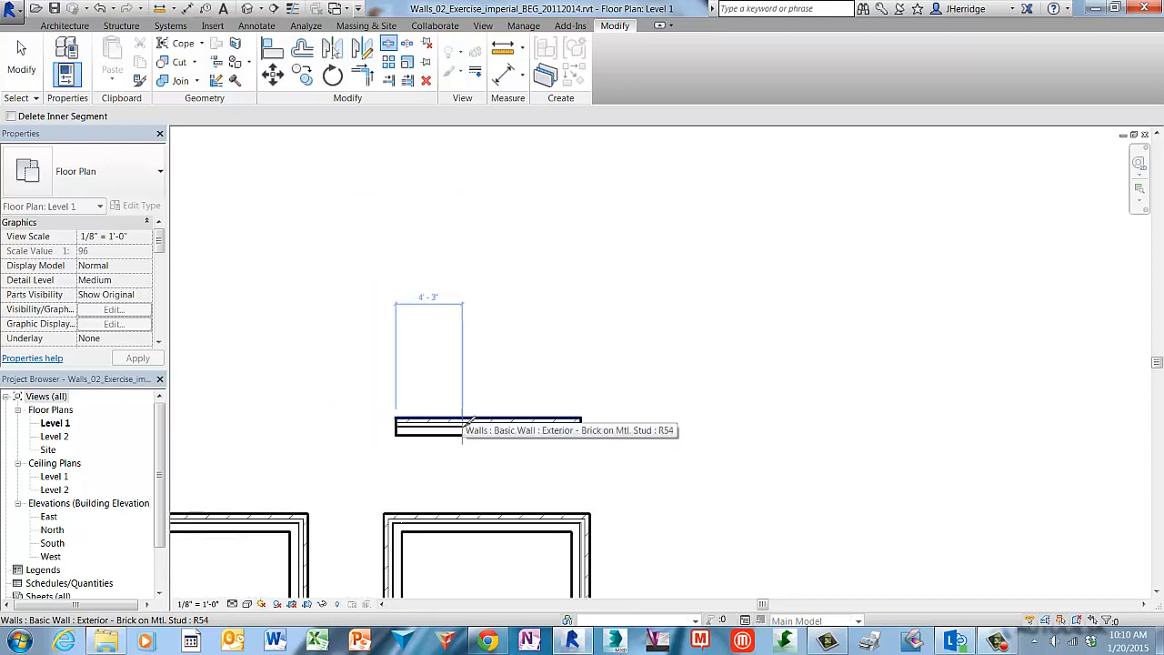
scroll(466, 422, down, 1)
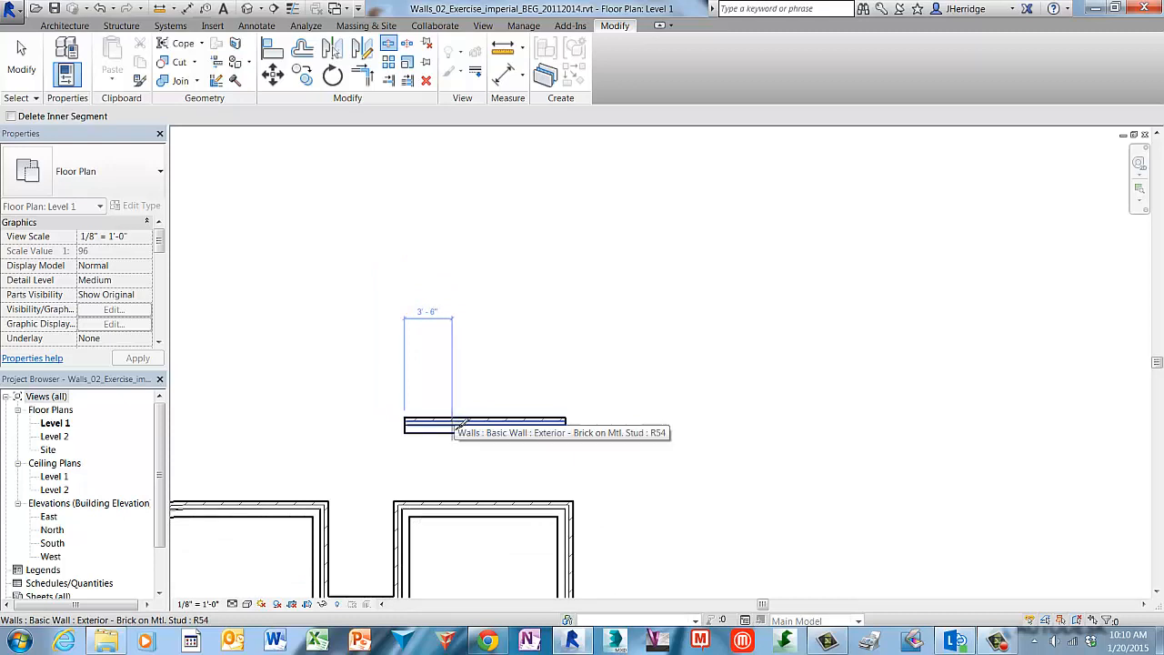
scroll(464, 423, up, 3)
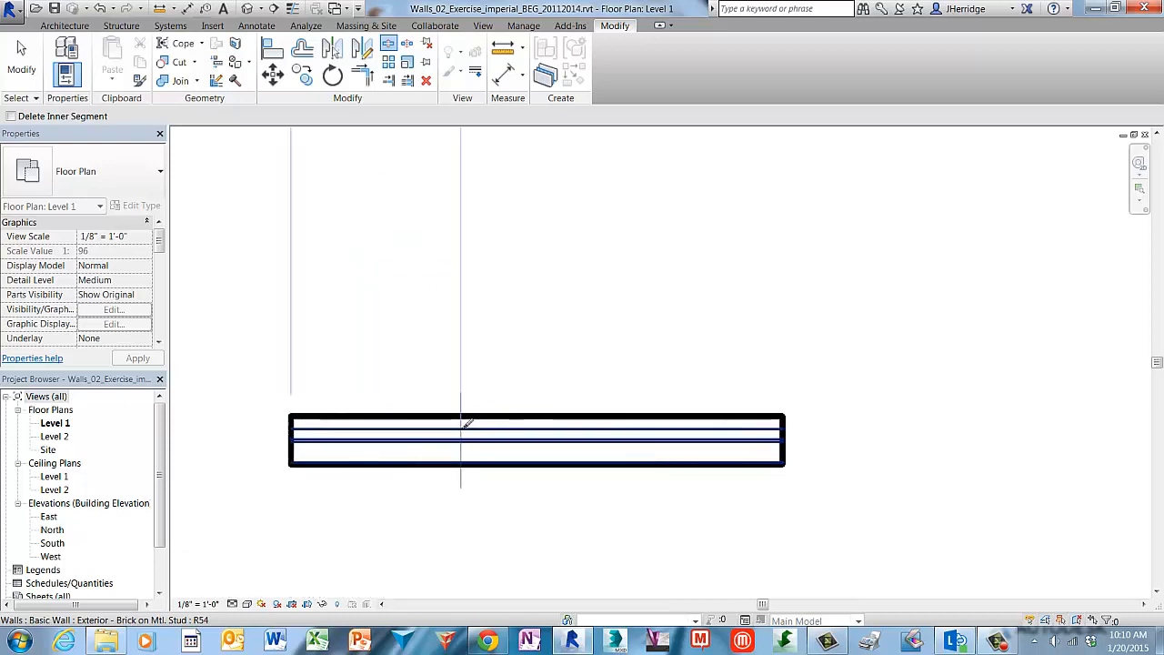
middle_drag(464, 422, 460, 507)
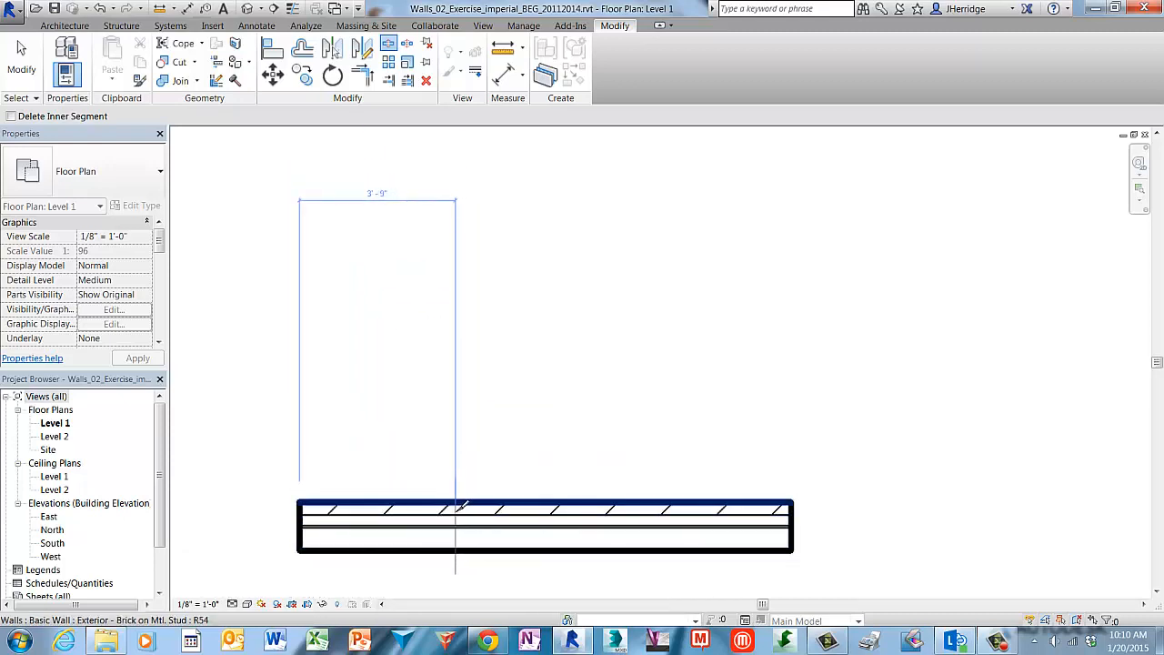
click(457, 507)
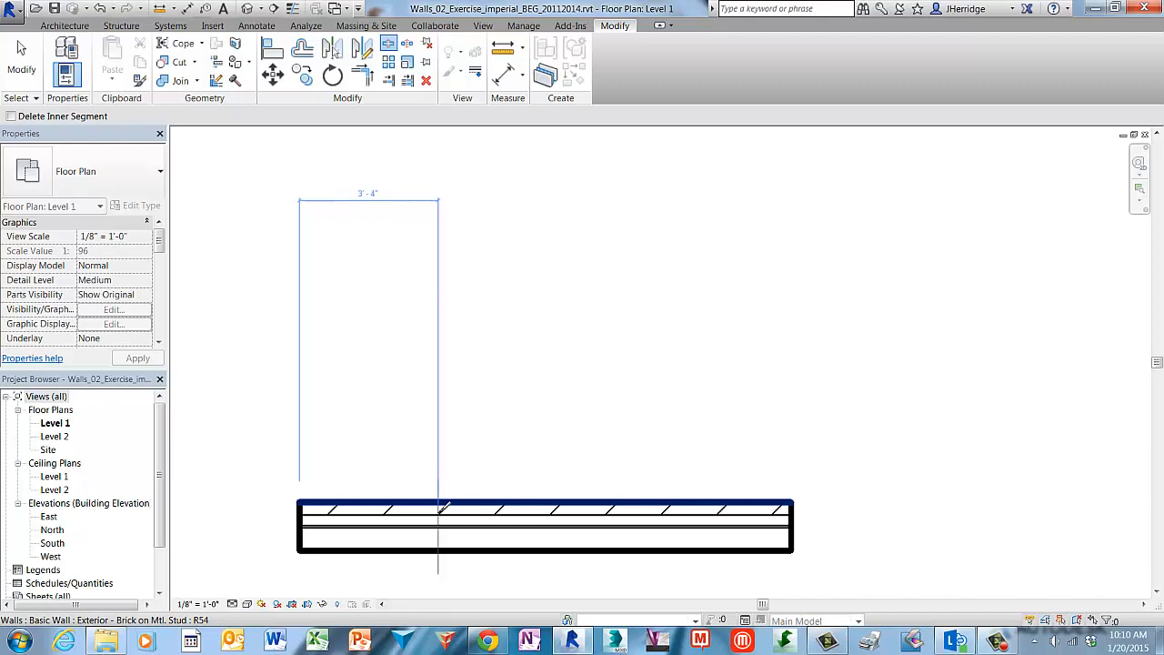
click(439, 505)
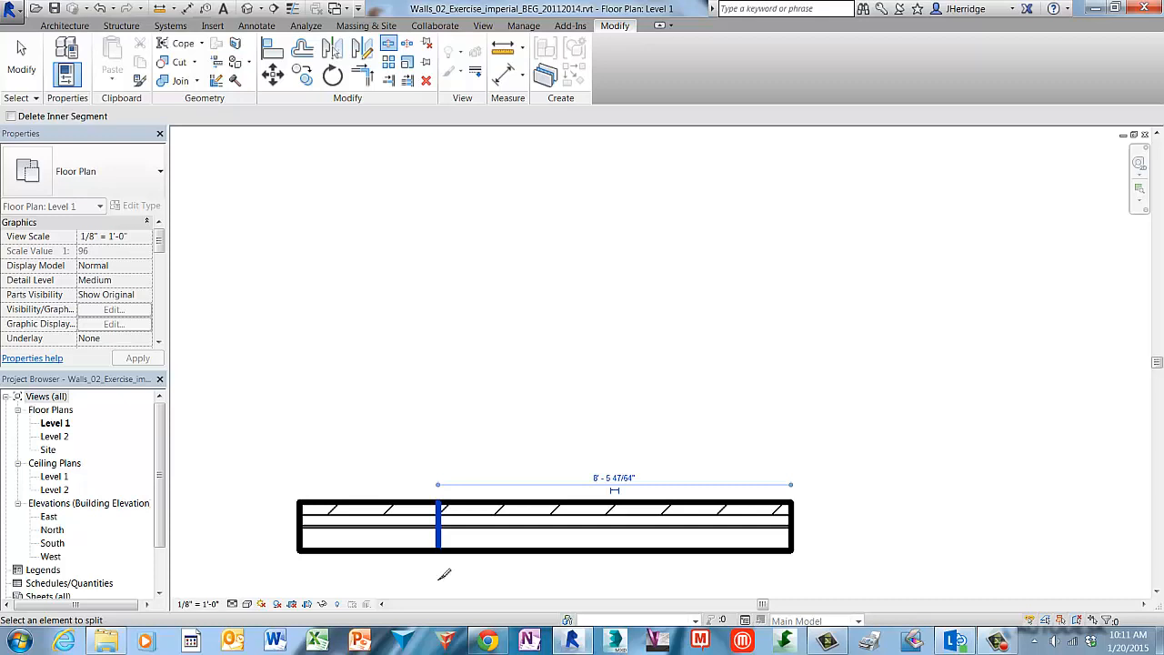
key(Escape)
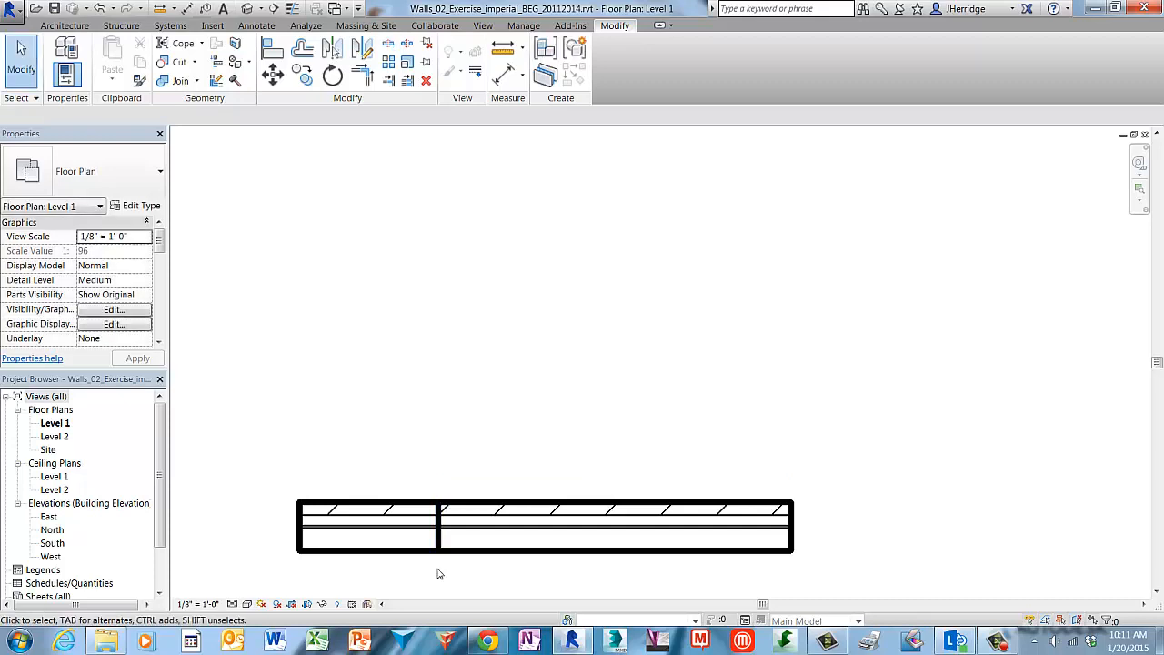
Check the two split wall segments individually, and with both selected pull their shared end upward to bend the wall at the split.
click(411, 549)
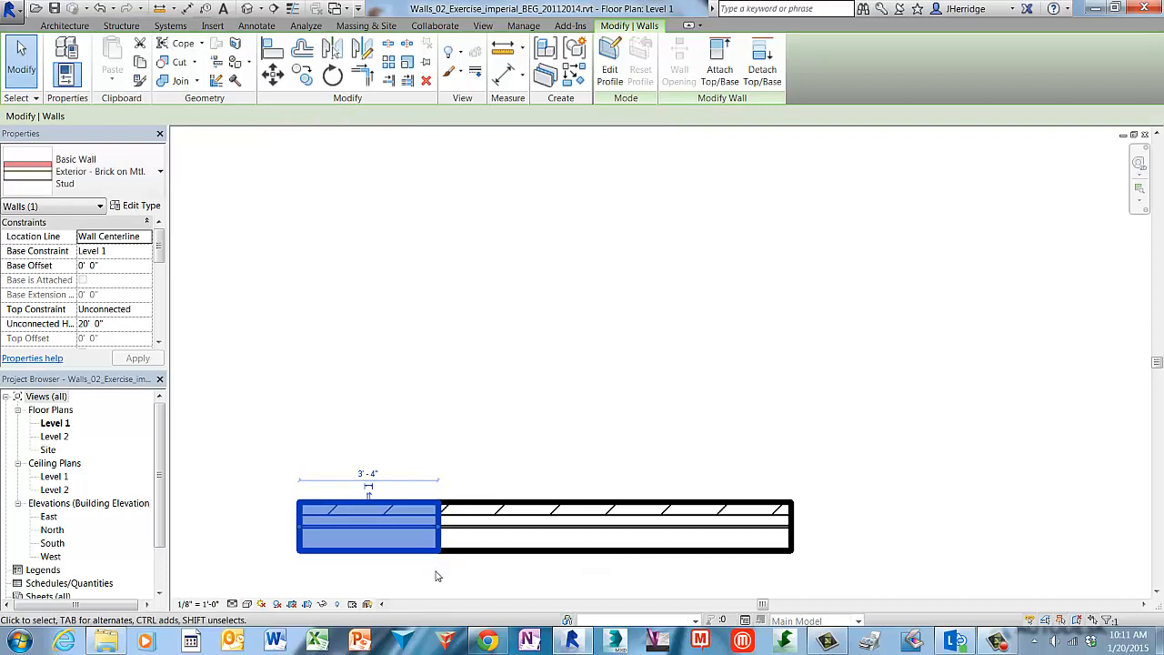
click(436, 575)
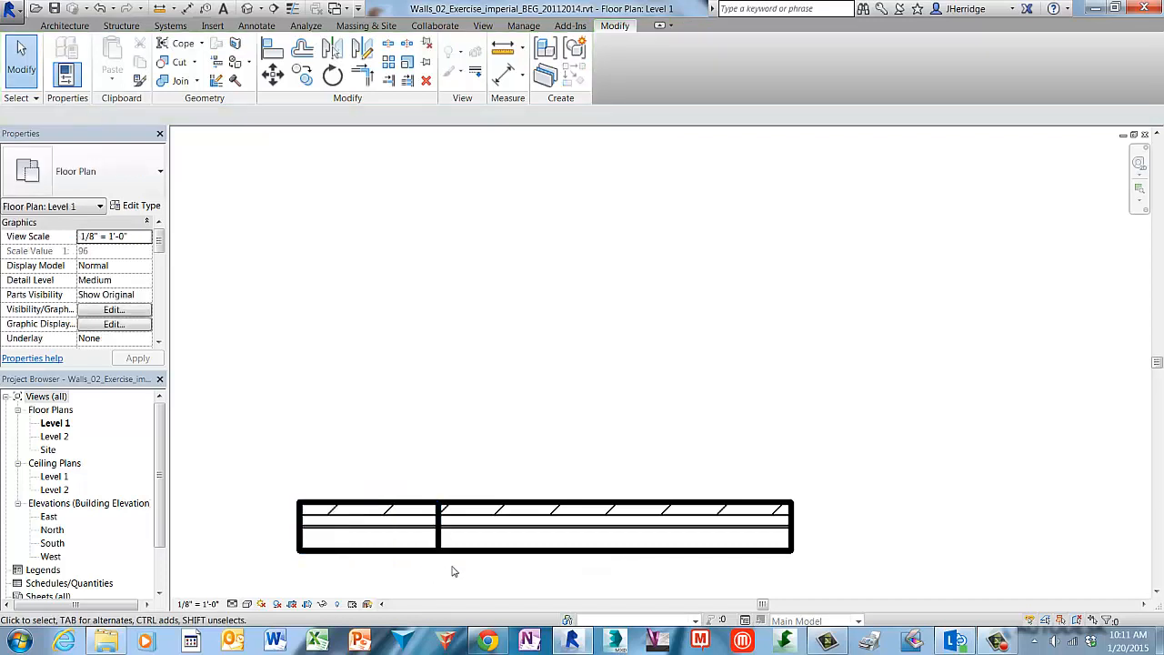
click(484, 556)
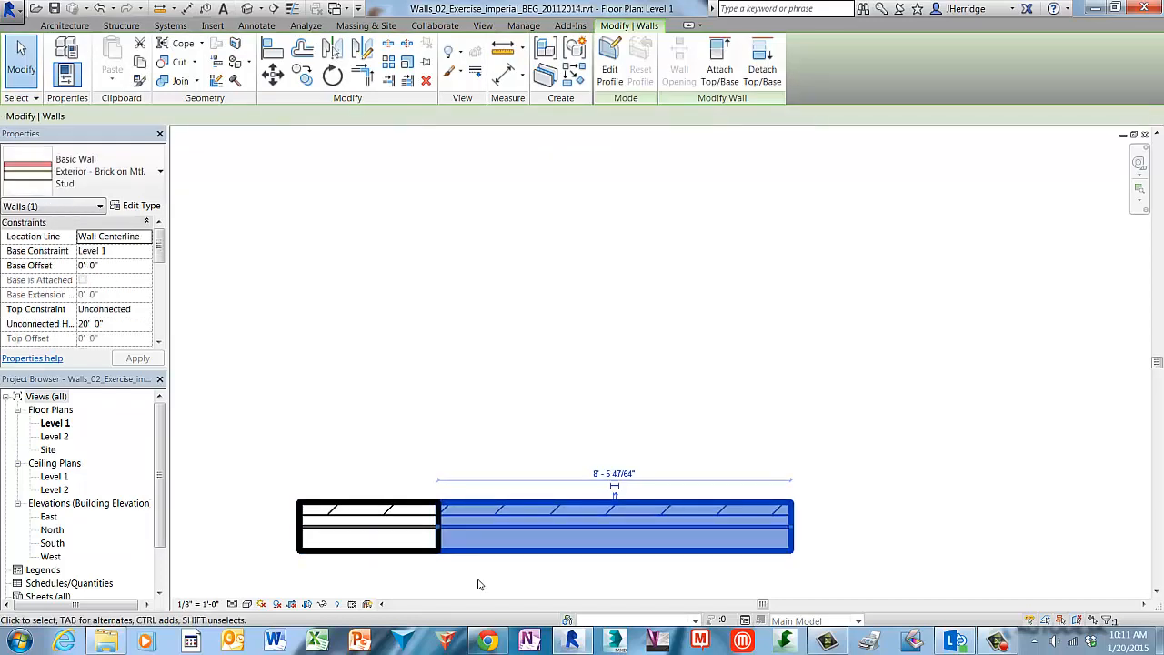
click(480, 585)
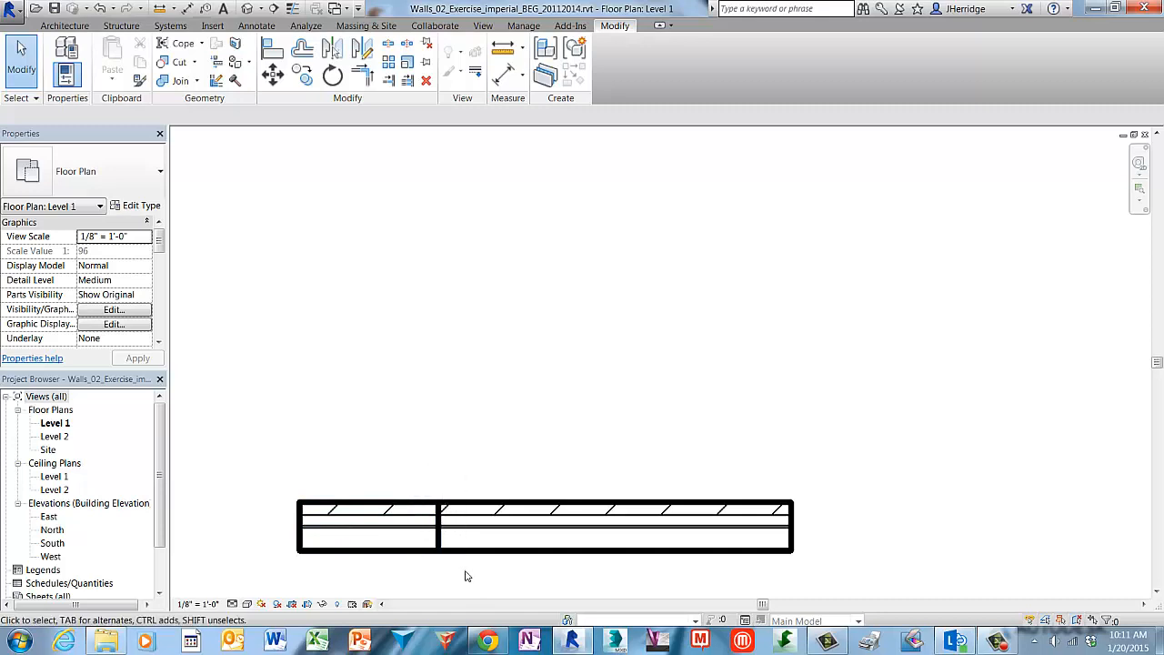
key(Tab)
click(411, 535)
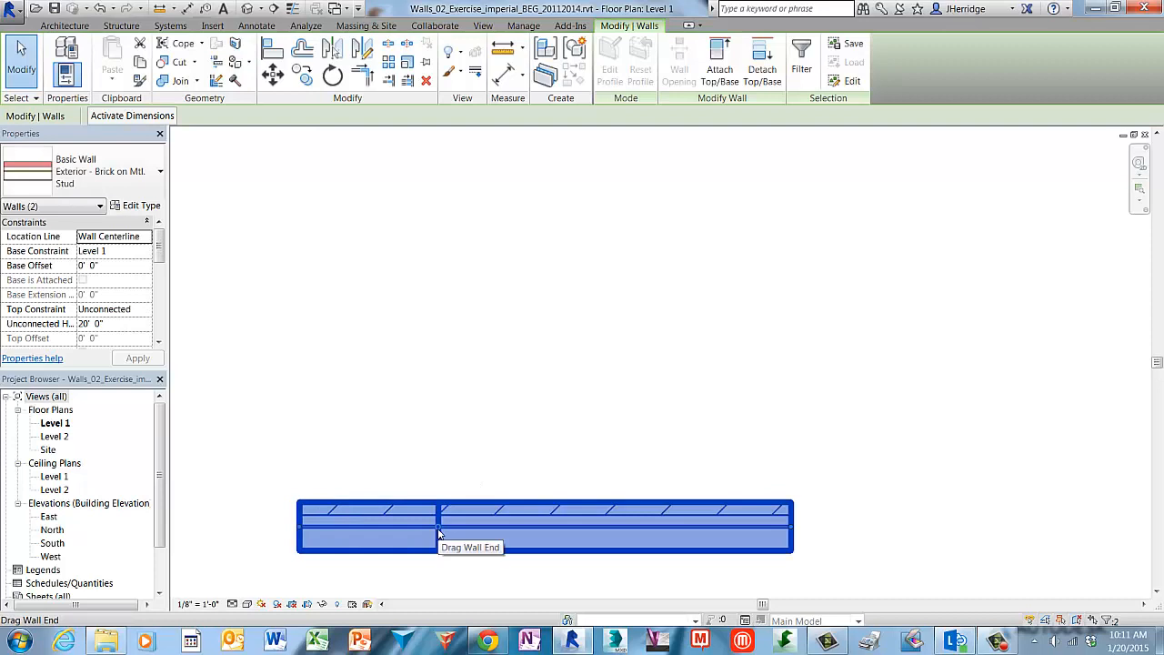
drag(437, 532, 439, 440)
click(452, 507)
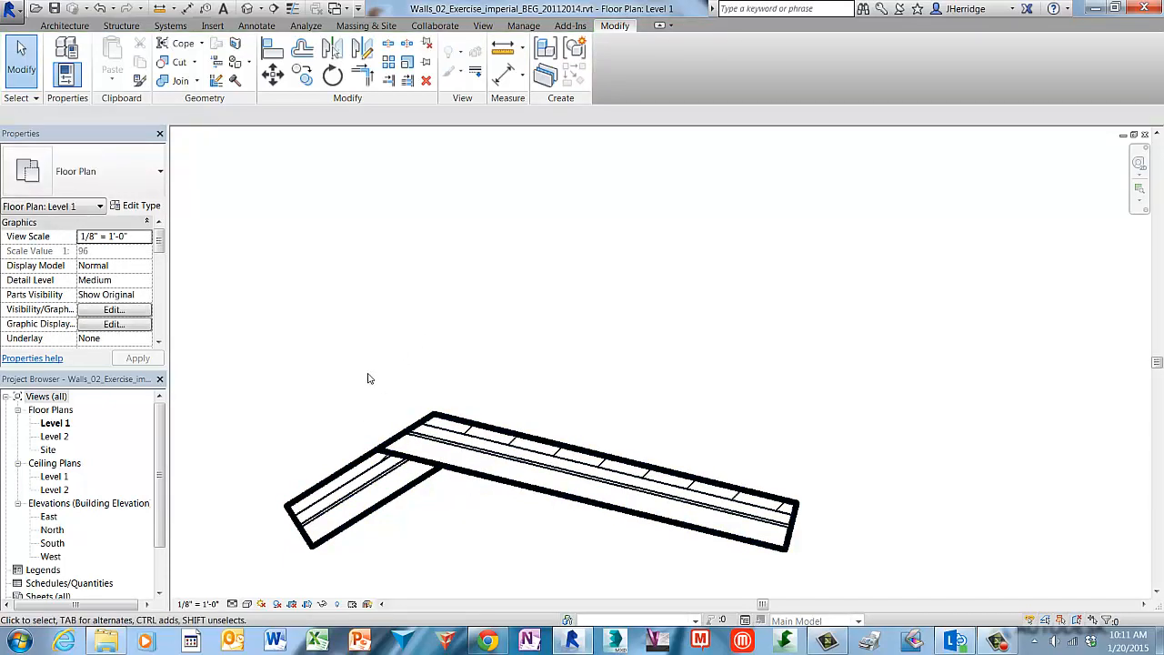
Undo the freestanding wall's bend and previous split, and split it again 4'-0" from its left end.
key(ctrl+z)
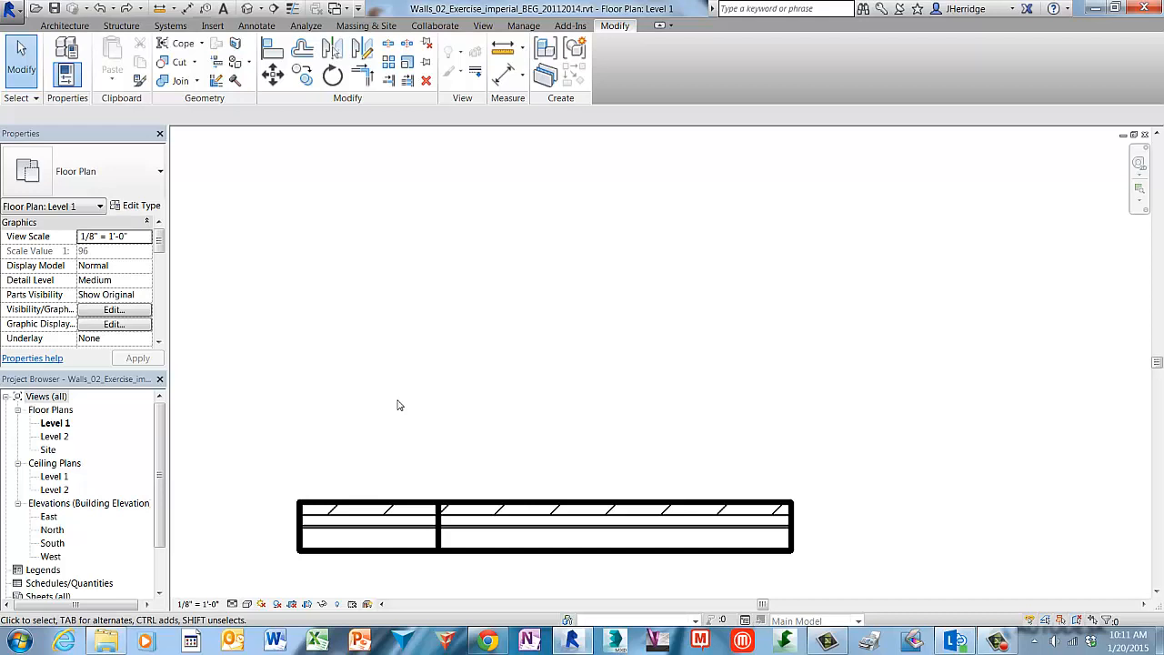
key(ctrl+z)
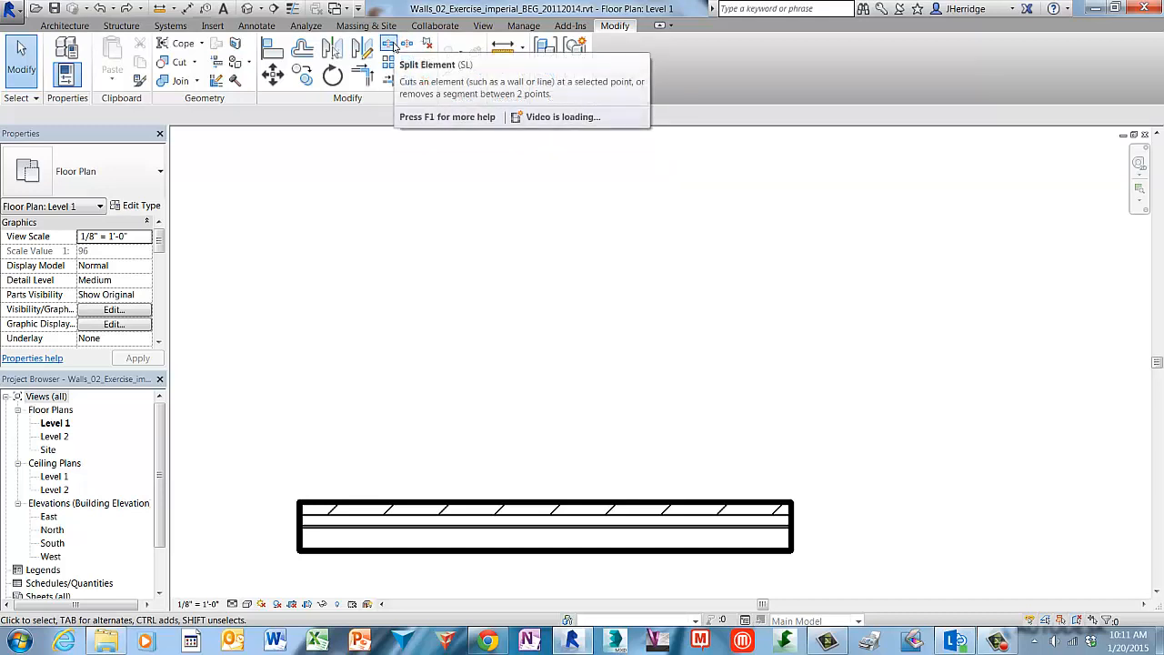
click(393, 48)
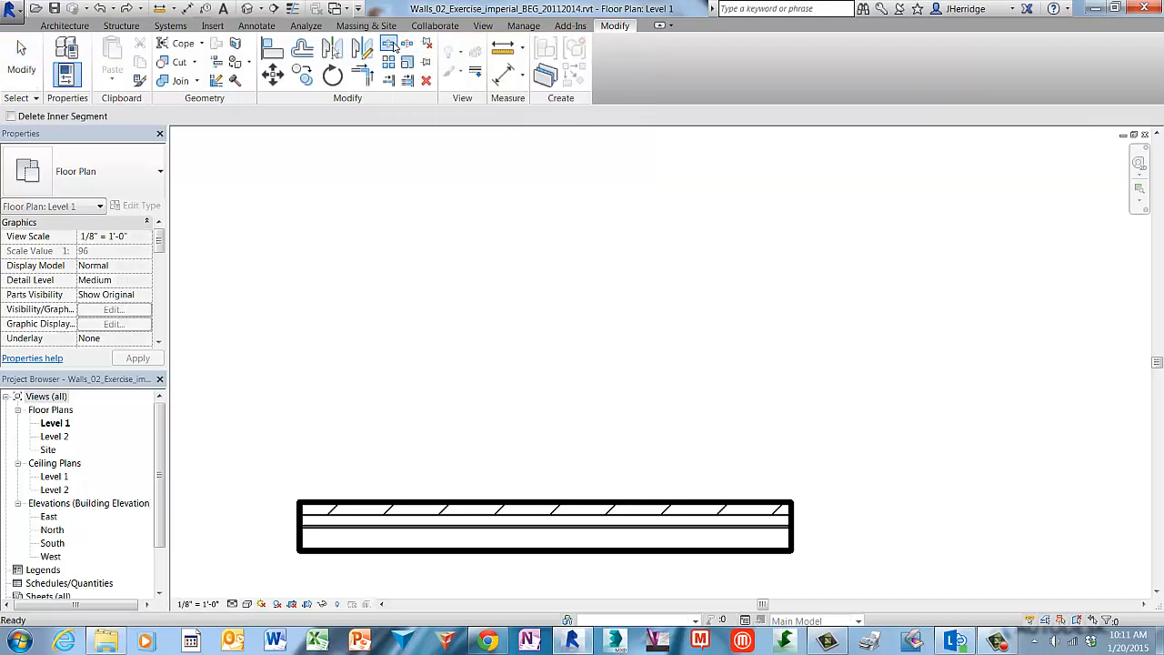
click(400, 511)
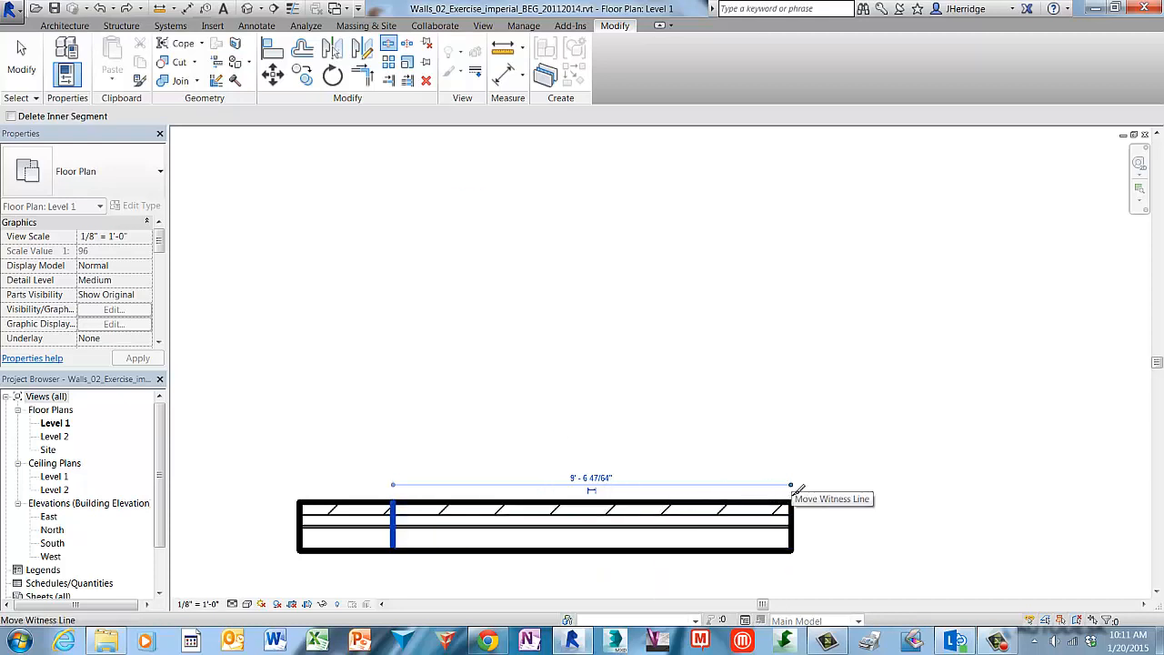
drag(791, 486, 301, 541)
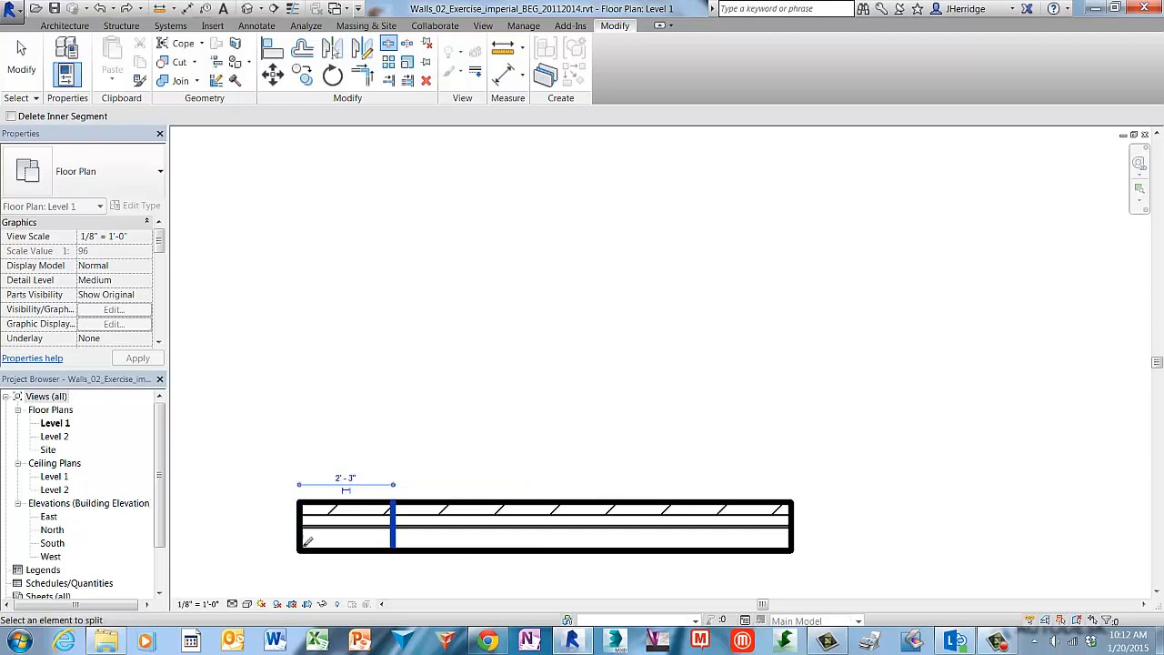
click(358, 481)
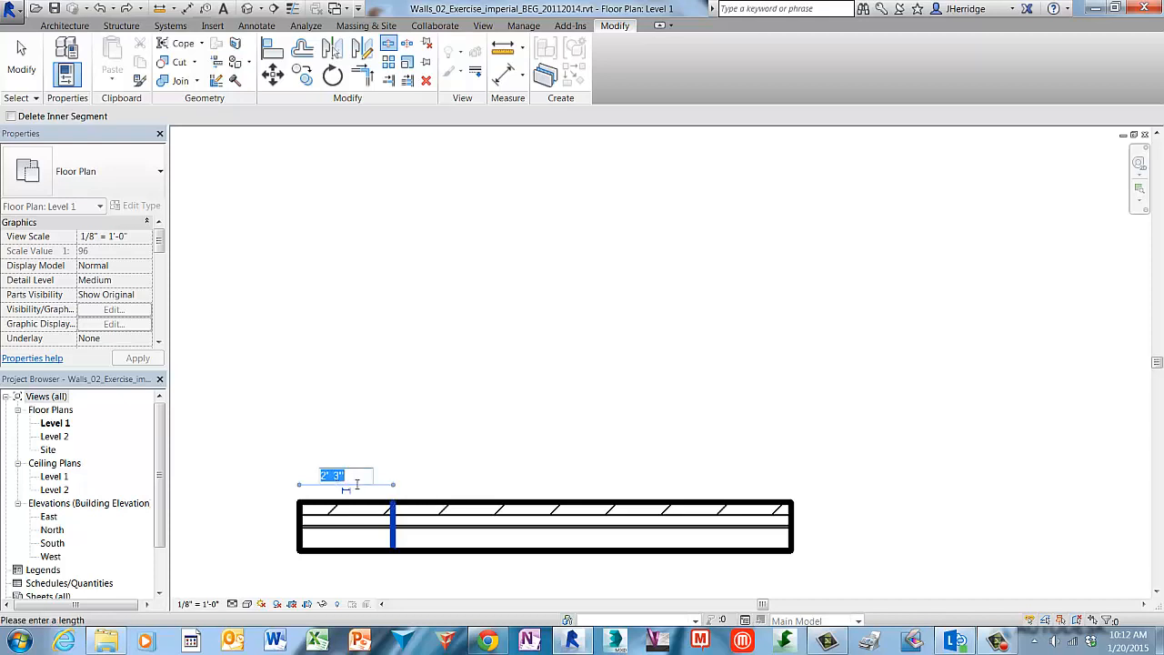
text(4)
key(Return)
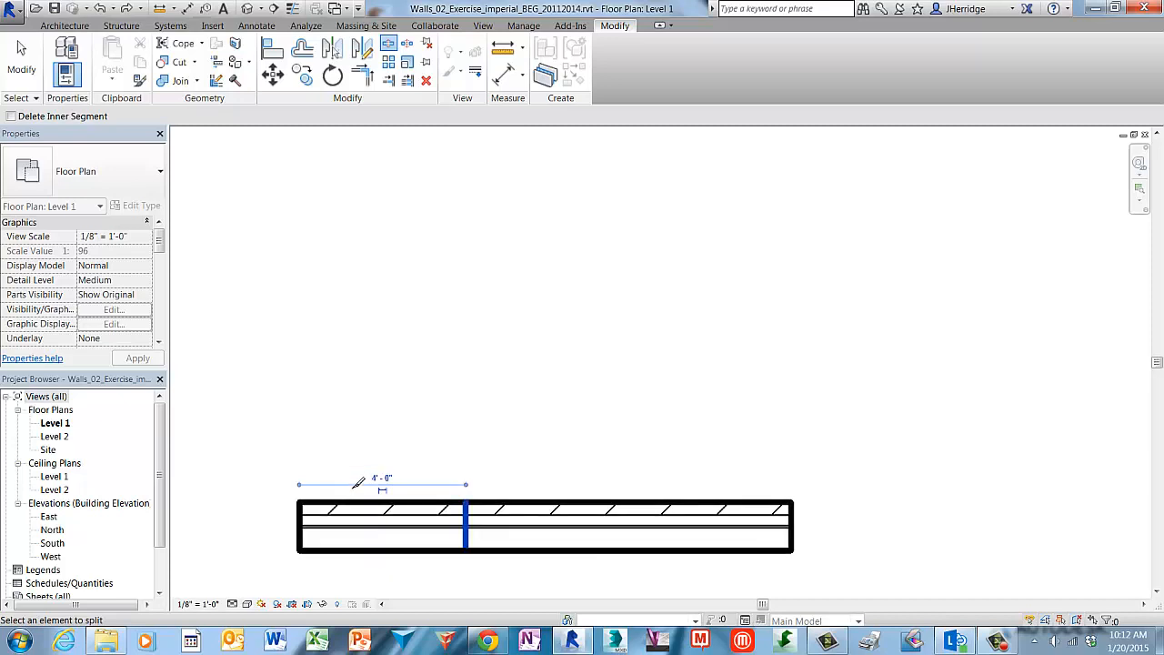
key(Escape)
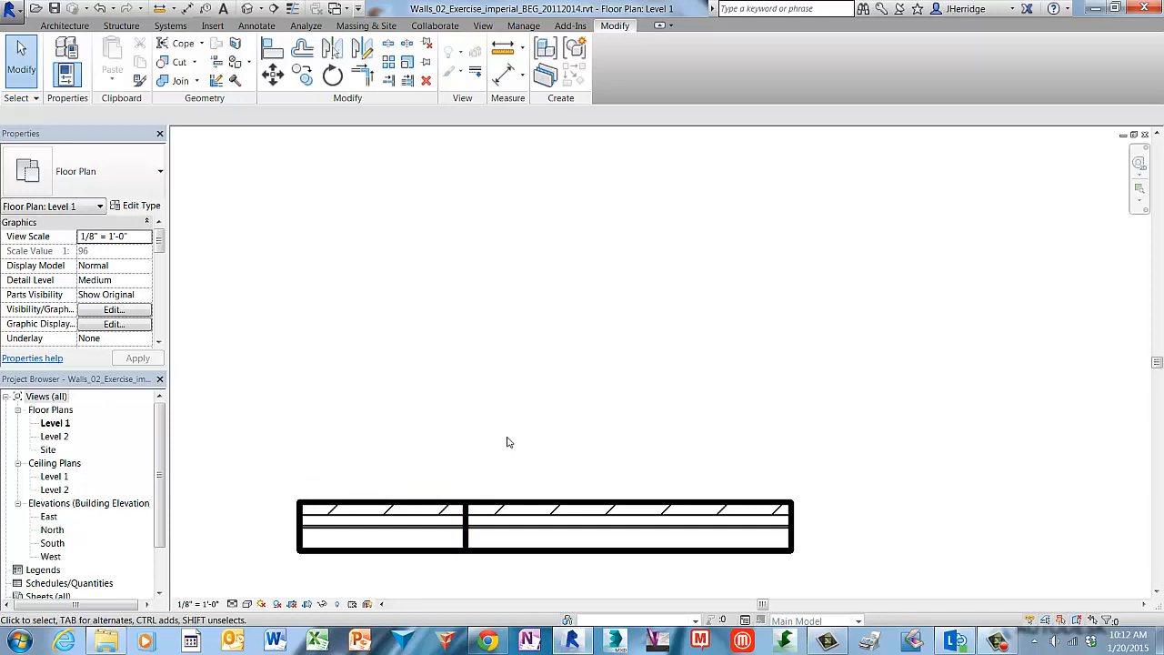
Try pulling the right wall segment's inner end away from the split, shortening it to about 6'-10", and undo the change.
click(552, 504)
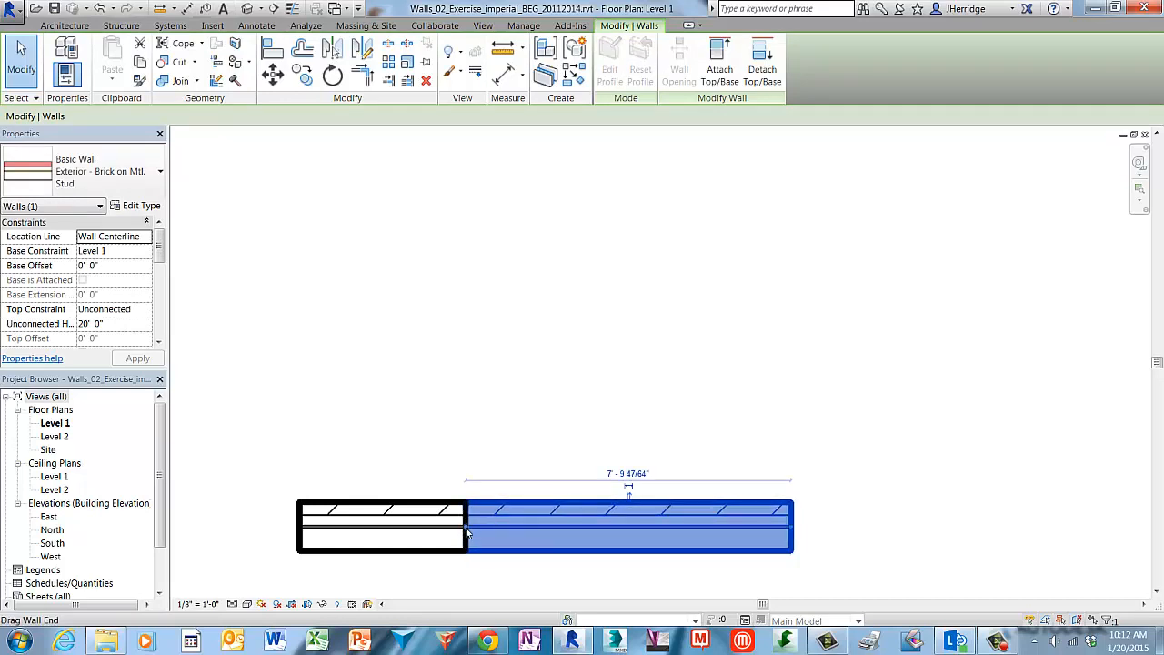
drag(465, 533, 507, 533)
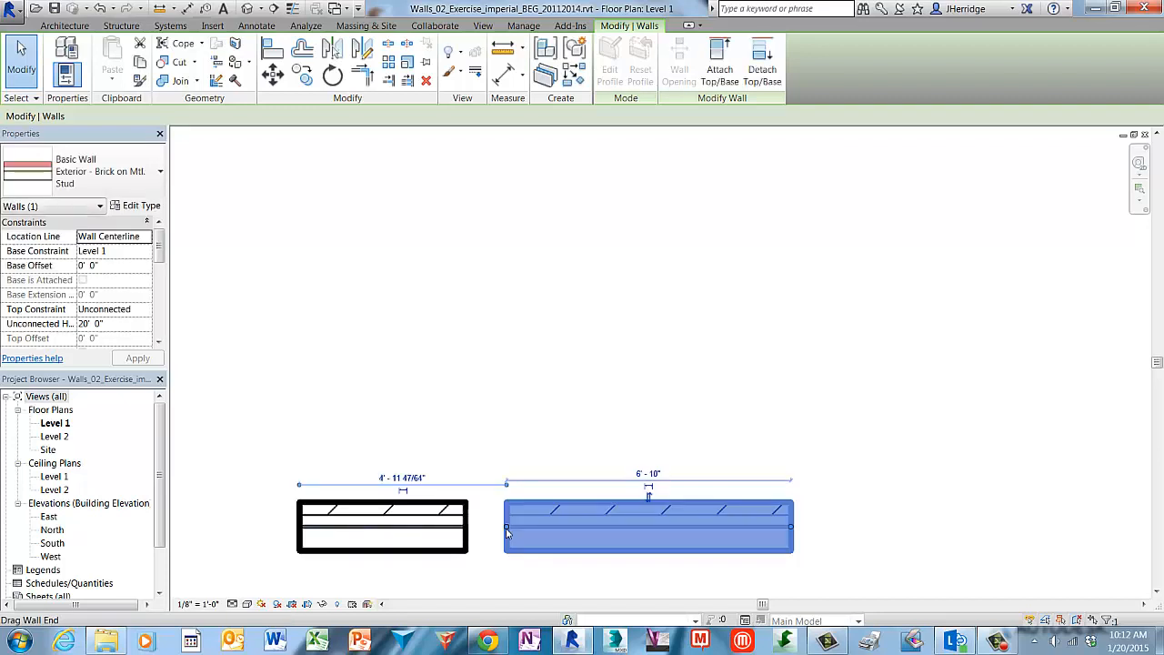
click(500, 577)
key(ctrl+z)
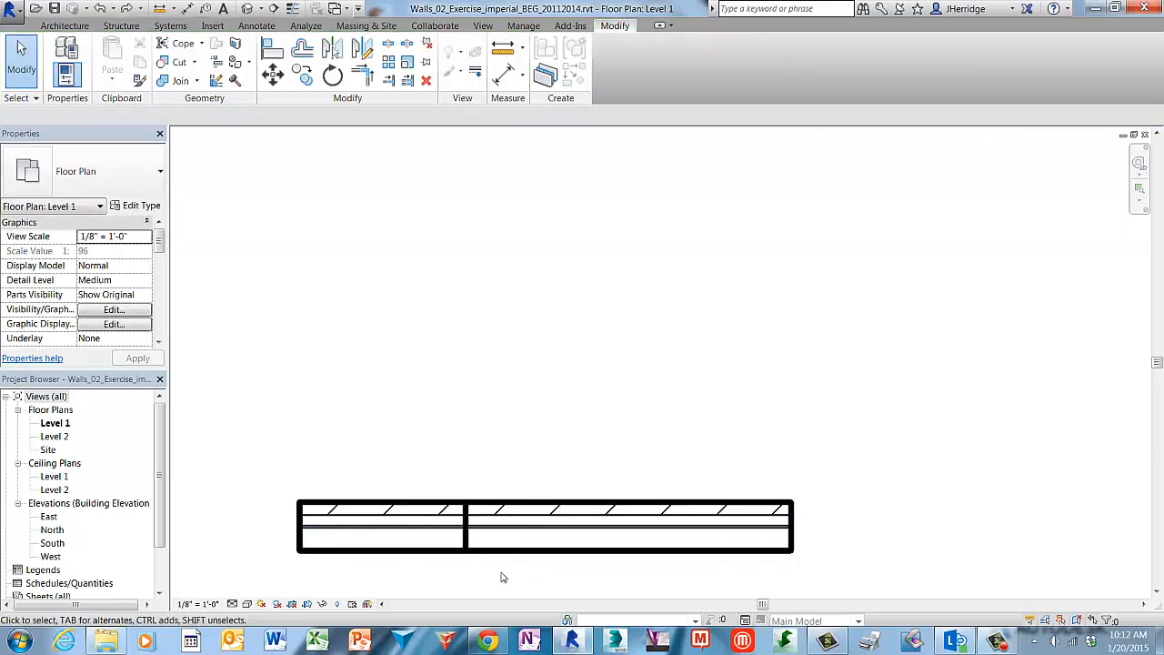
Try extending the left wall segment to about 5'-3" so that it overlaps the right segment.
click(443, 551)
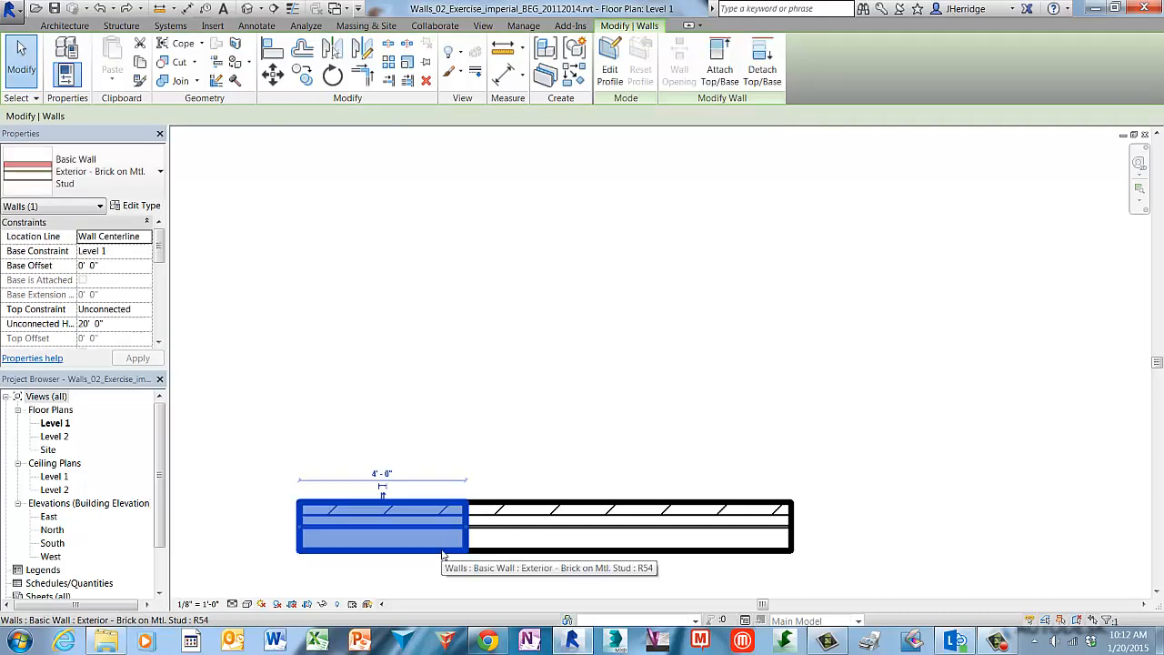
drag(466, 530, 519, 528)
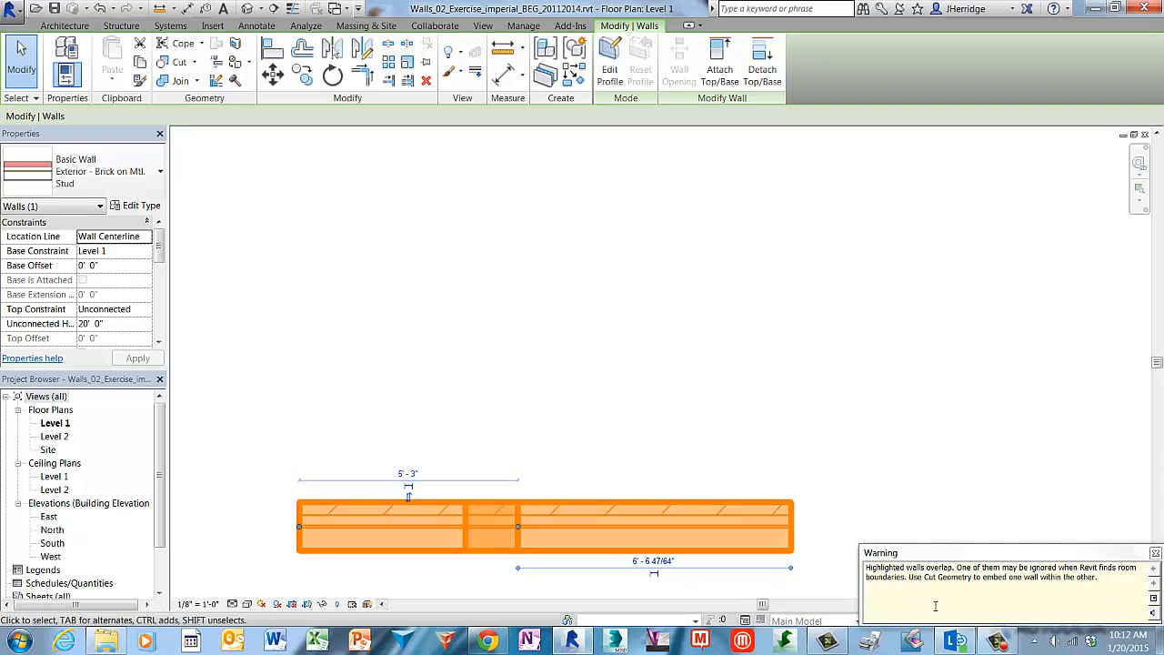
click(853, 501)
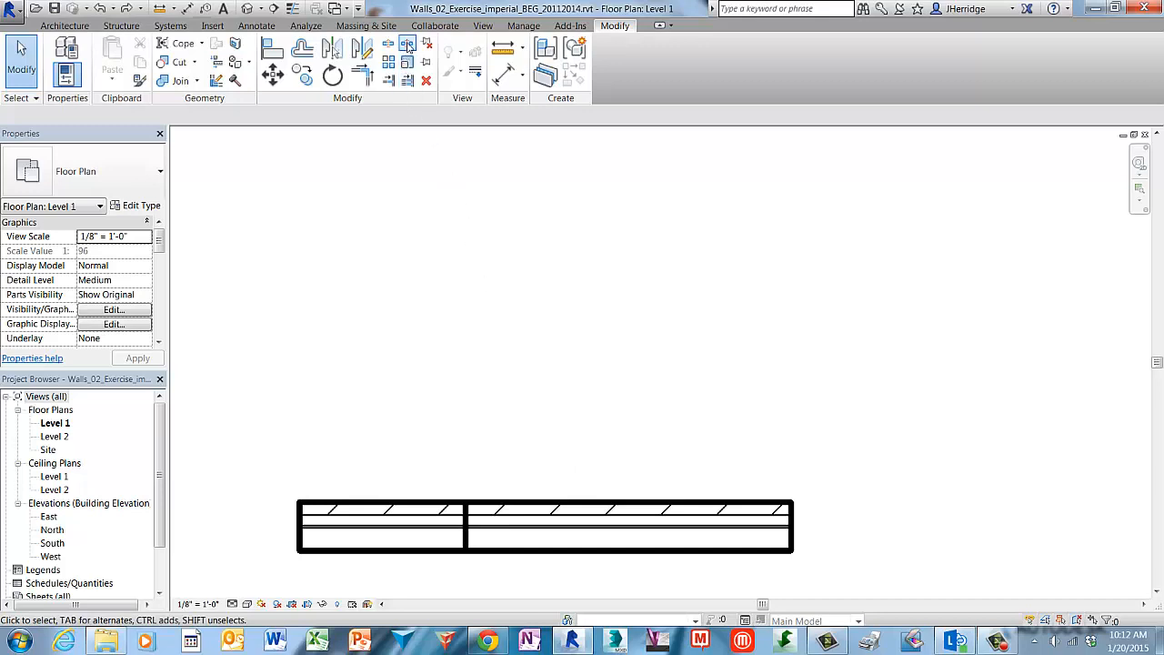
Split the right segment with a 1" joint gap about 1'-11" right of the existing split, and turn on thin line display.
click(408, 47)
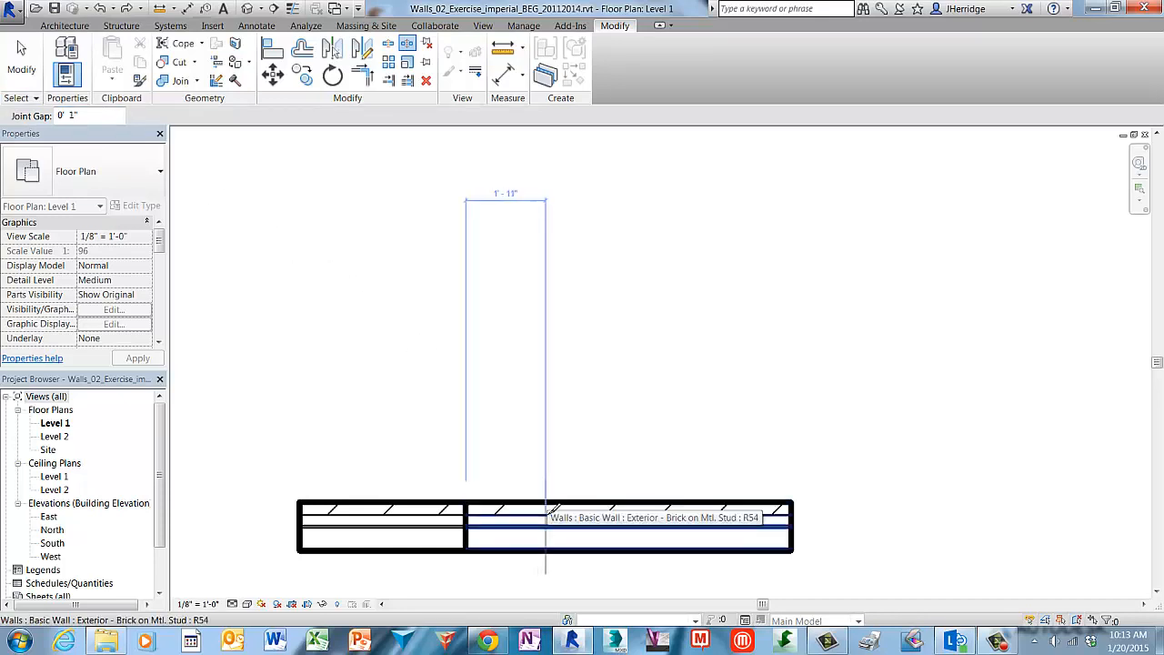
click(551, 514)
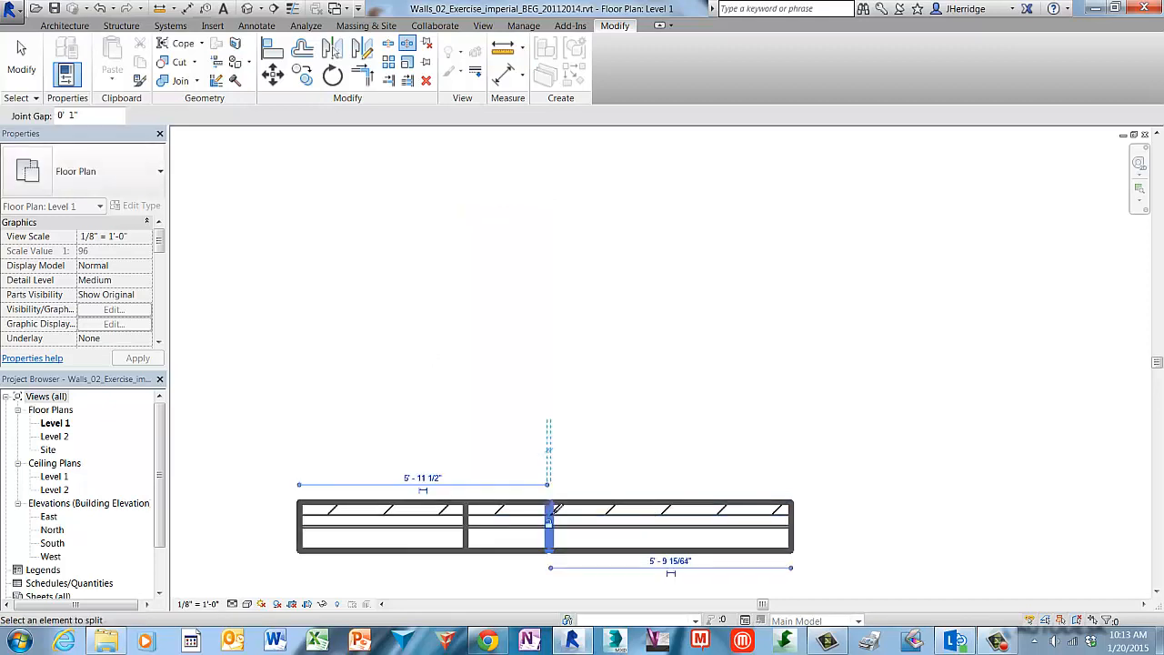
scroll(550, 592, up, 2)
scroll(583, 566, up, 3)
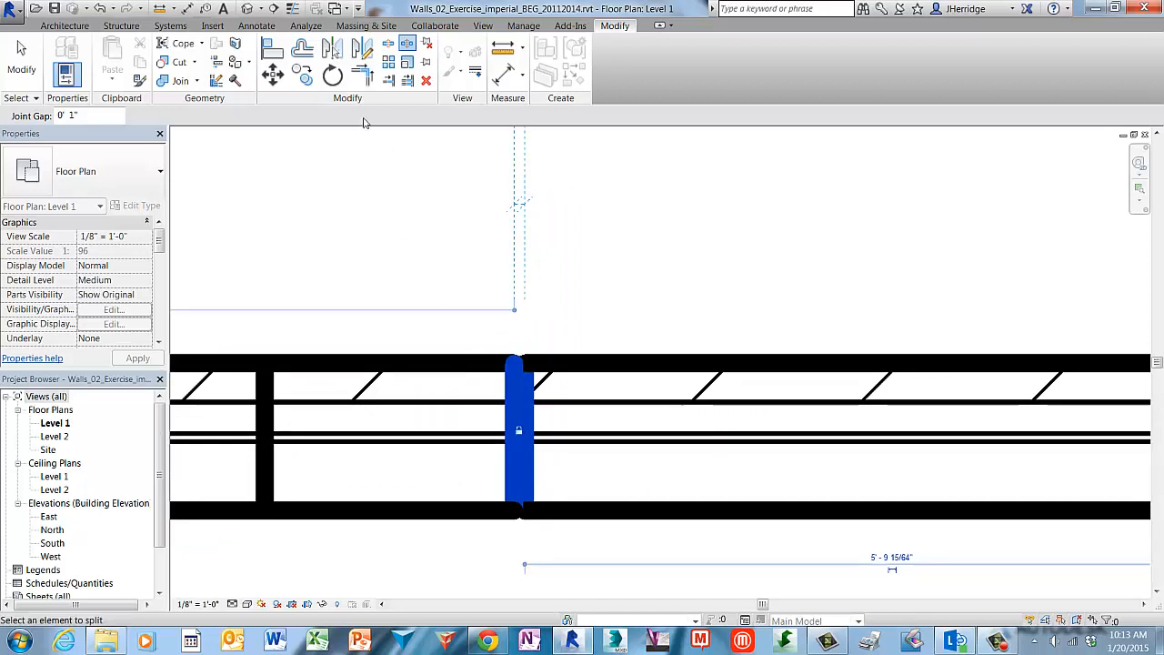
click(293, 10)
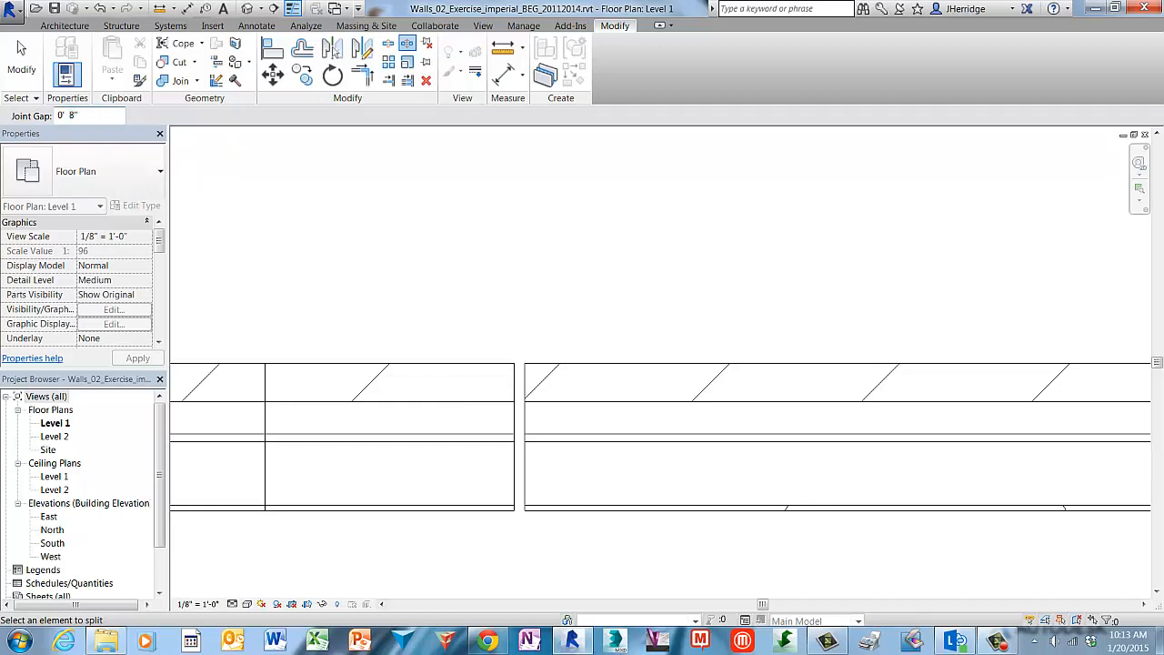
Split the rightmost segment with an 8" joint gap, leaving a piece about 1'-6 1/2" long beside the 1" gap.
click(73, 116)
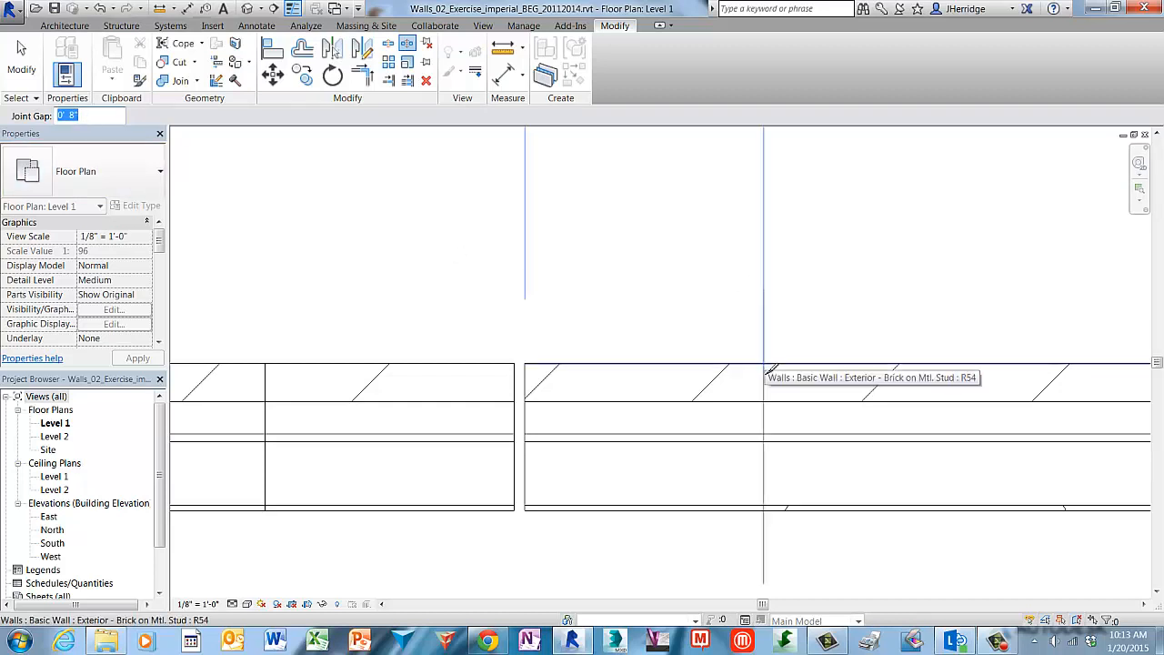
click(766, 369)
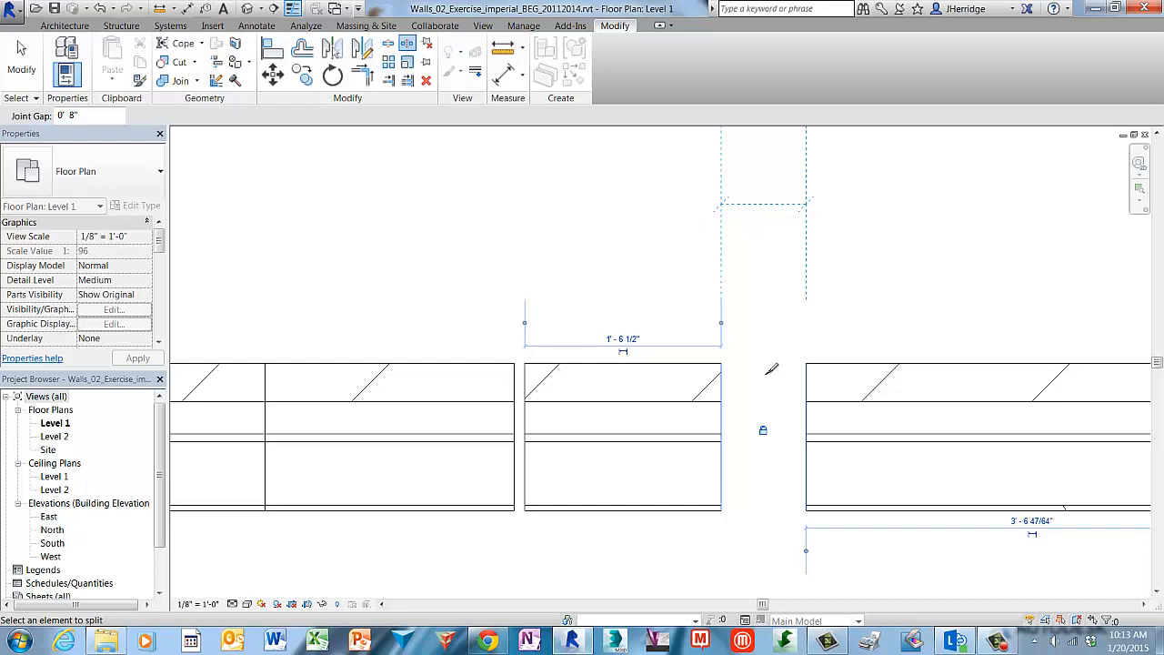
key(Escape)
Pull the rightmost segment's inner end to the right with the 8" gap locked, shortening the segment to about 2'-3".
scroll(756, 436, down, 2)
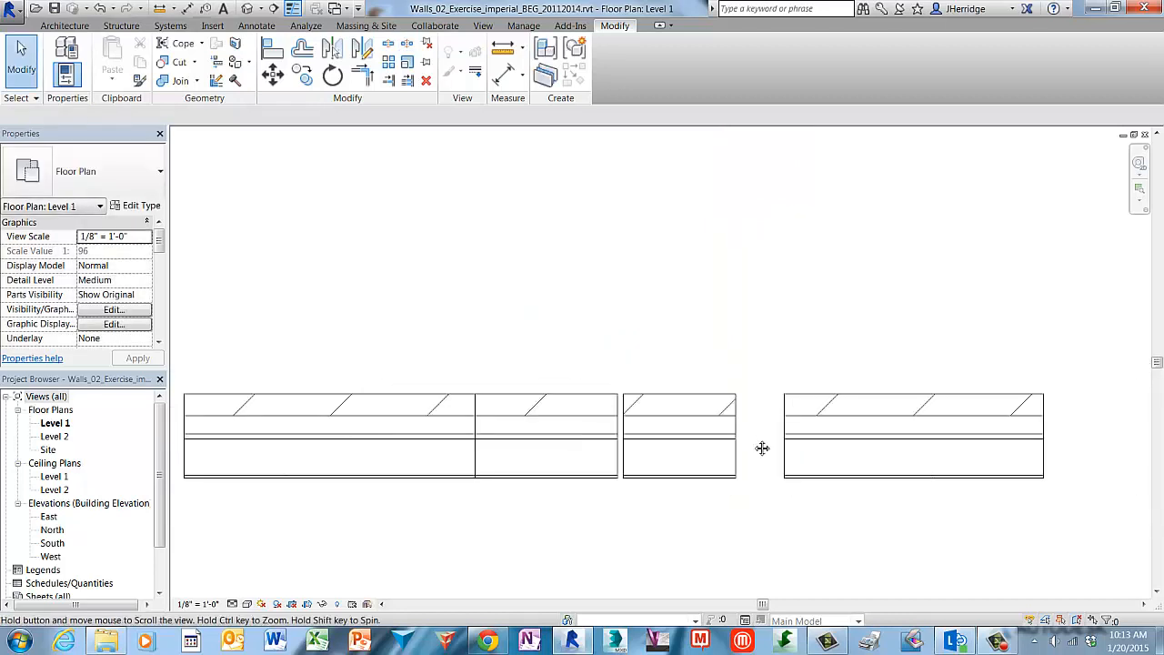
middle_drag(762, 447, 499, 428)
click(533, 429)
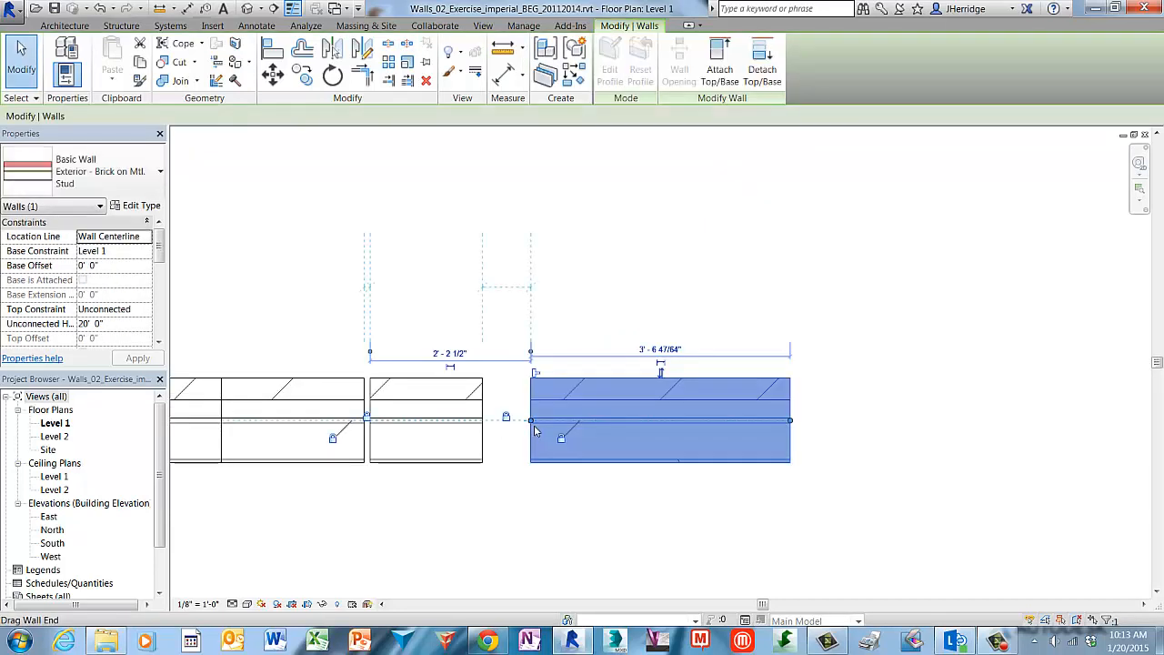
drag(534, 431, 626, 421)
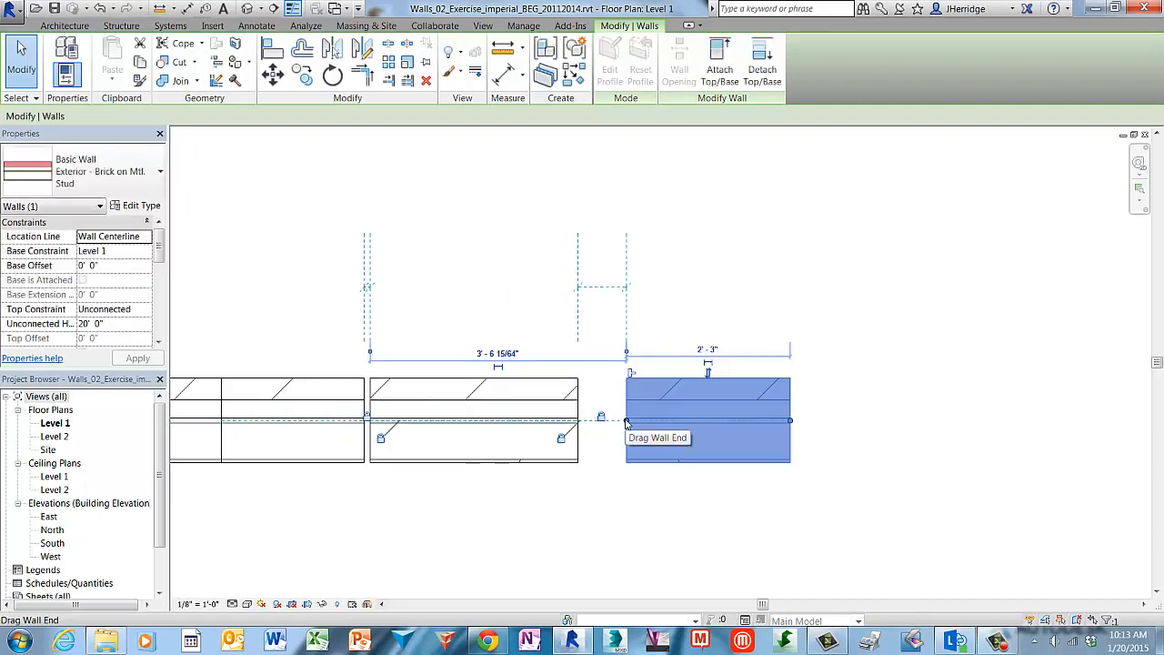
Unlock the alignment and 8" gap constraints, and pull the rightmost segment's inner end to shorten it to about 1'-2".
click(561, 441)
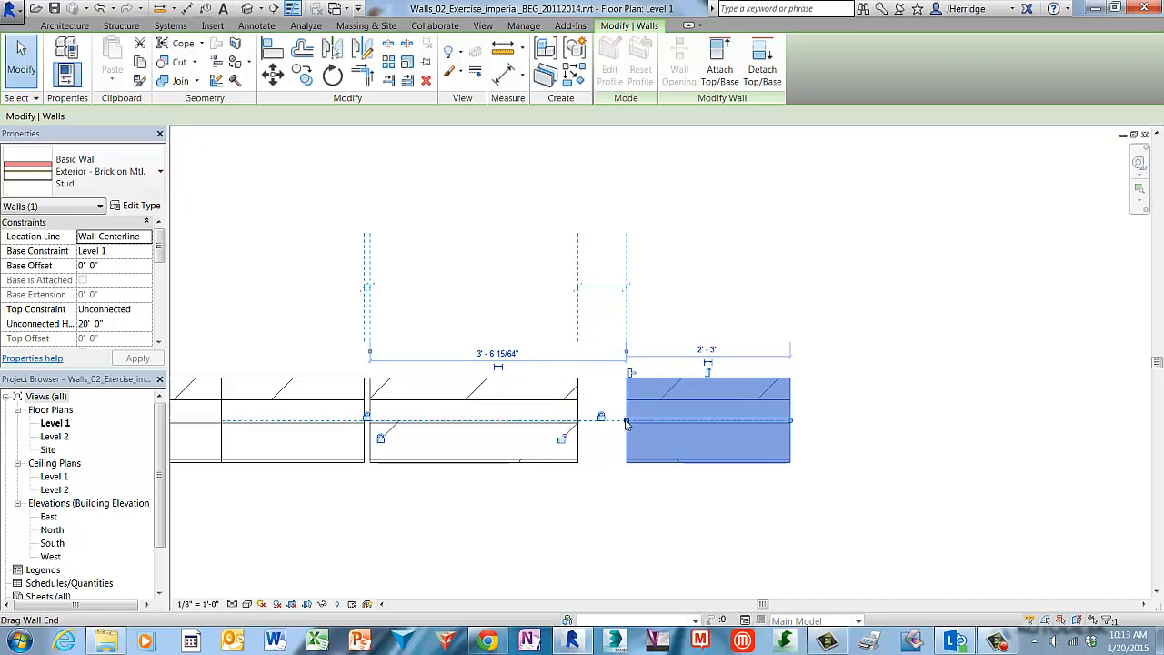
drag(627, 421, 657, 420)
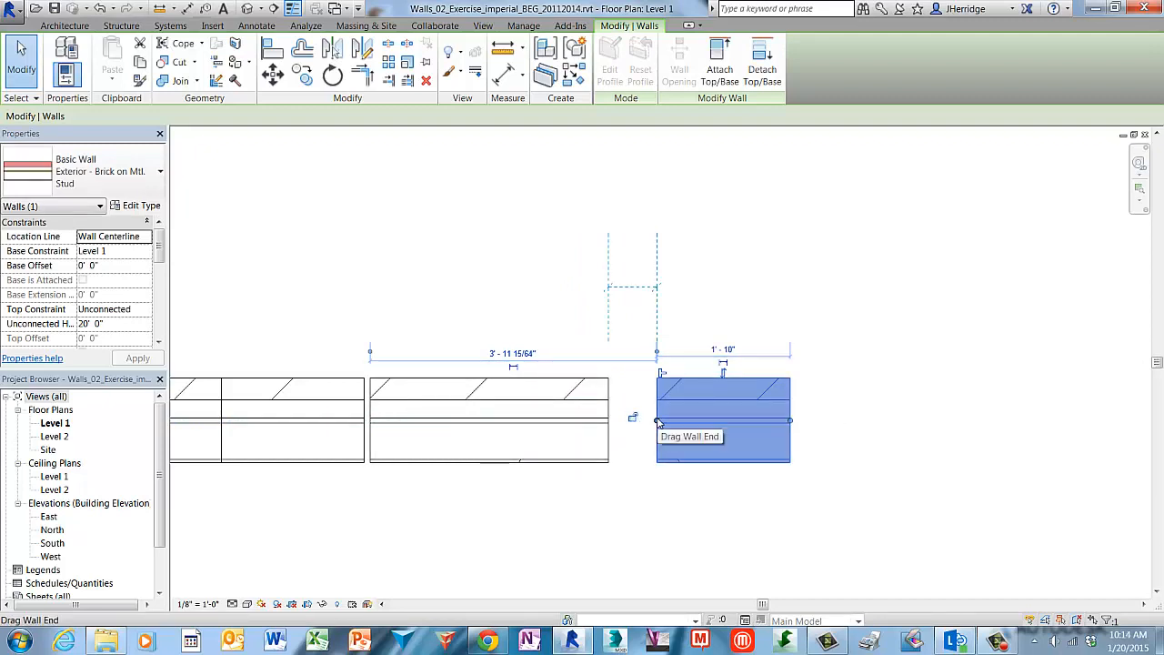
drag(659, 424, 707, 426)
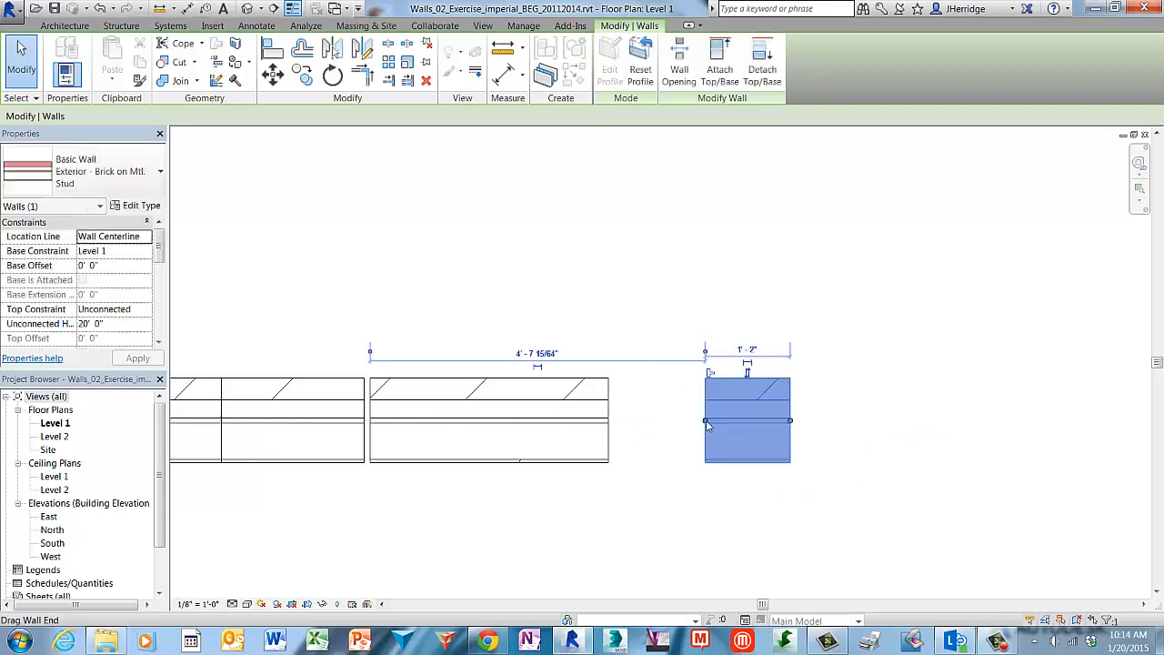
click(686, 509)
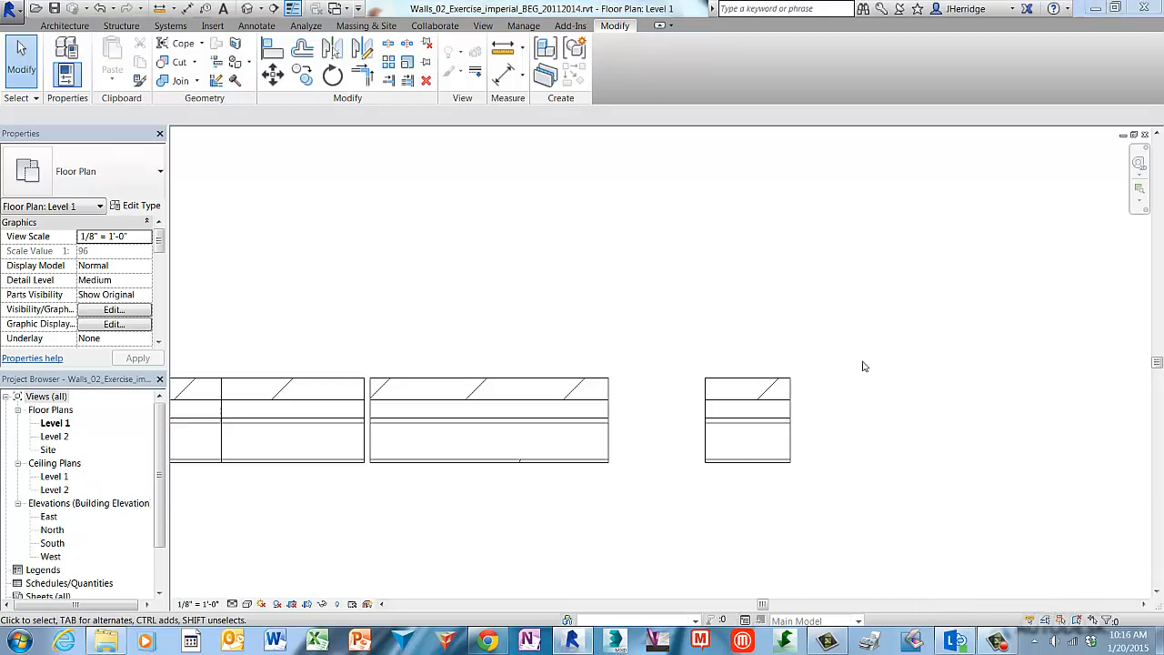
Turn off thin line display and delete all four practice wall segments above the building.
click(292, 8)
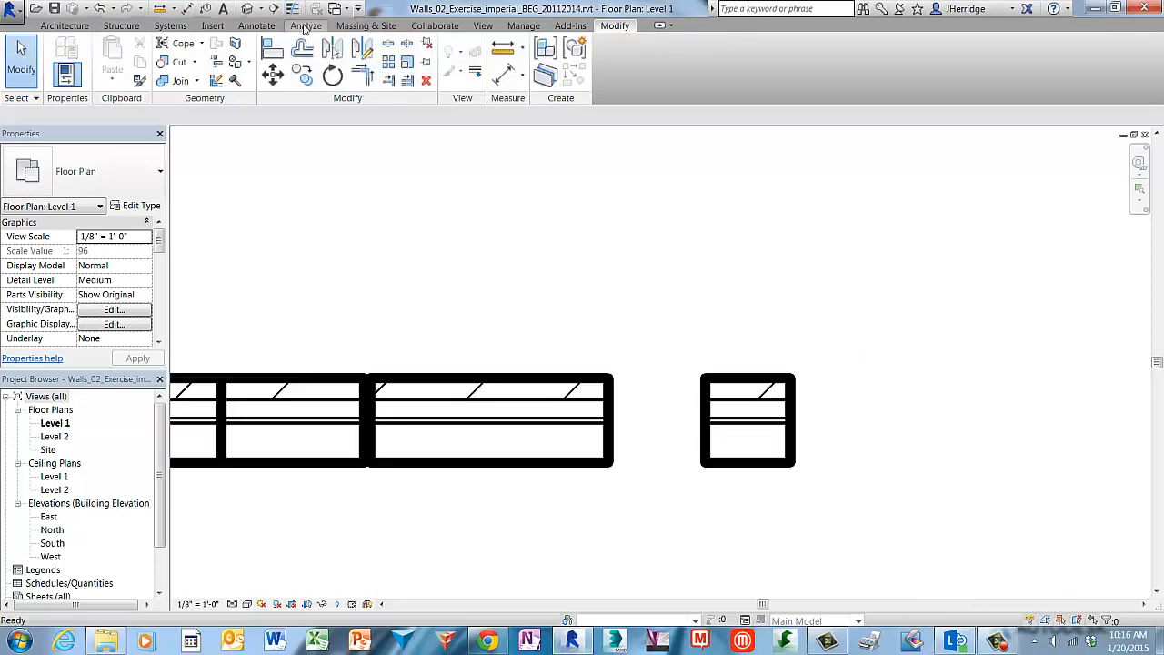
right_click(477, 283)
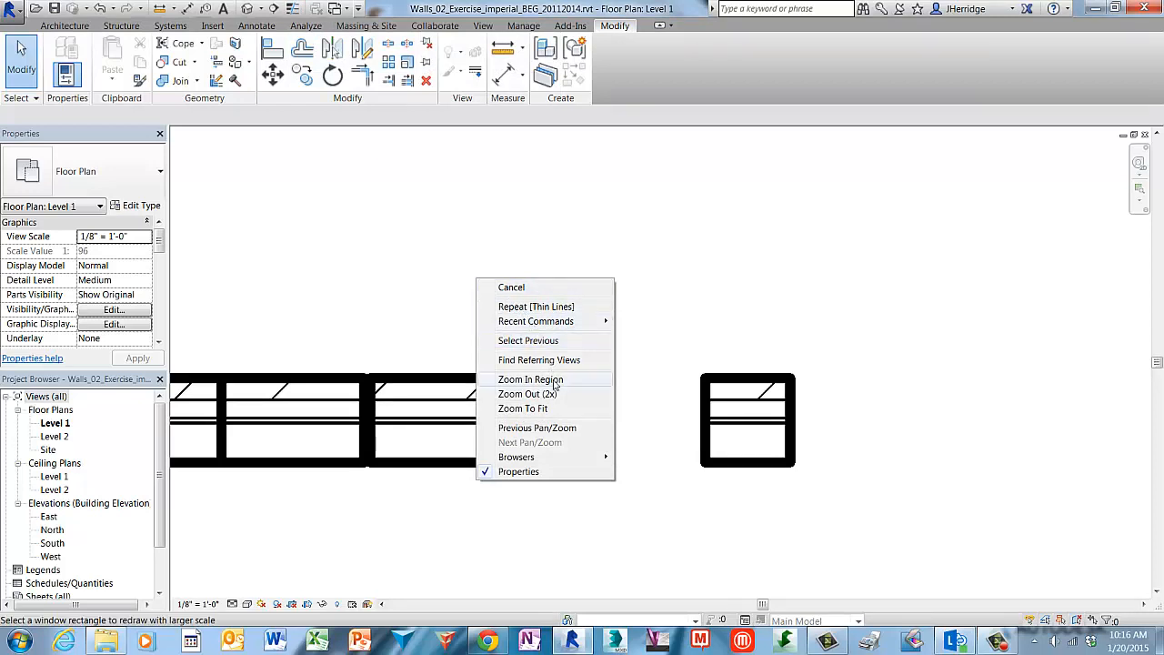
click(559, 410)
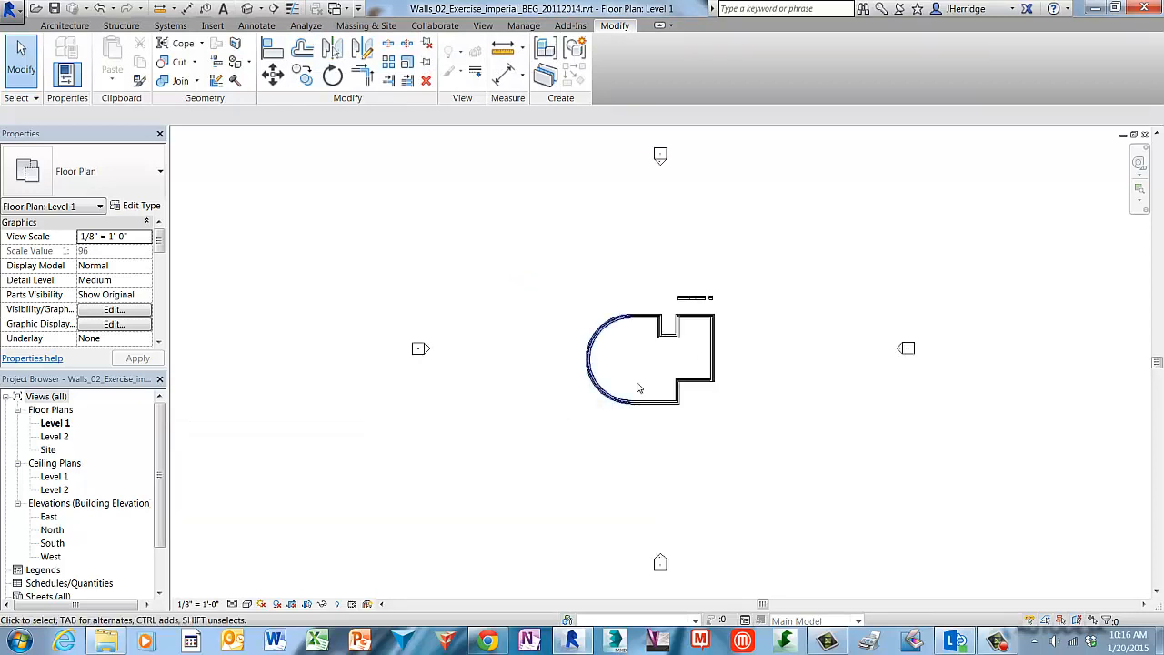
scroll(737, 309, up, 5)
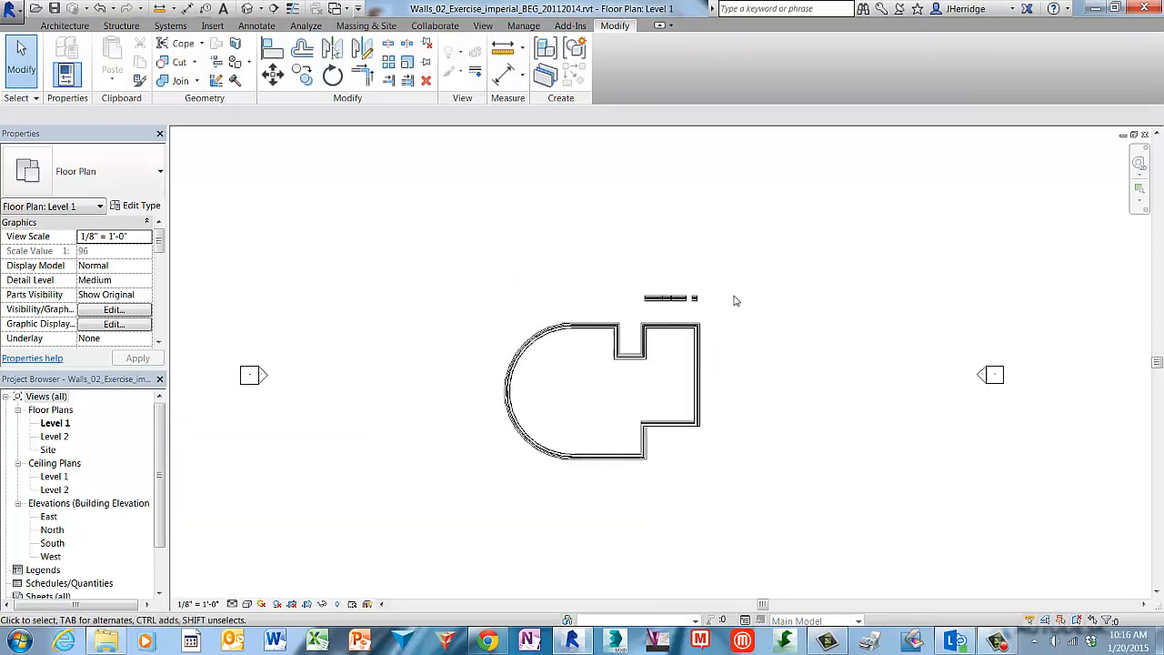
scroll(736, 300, up, 2)
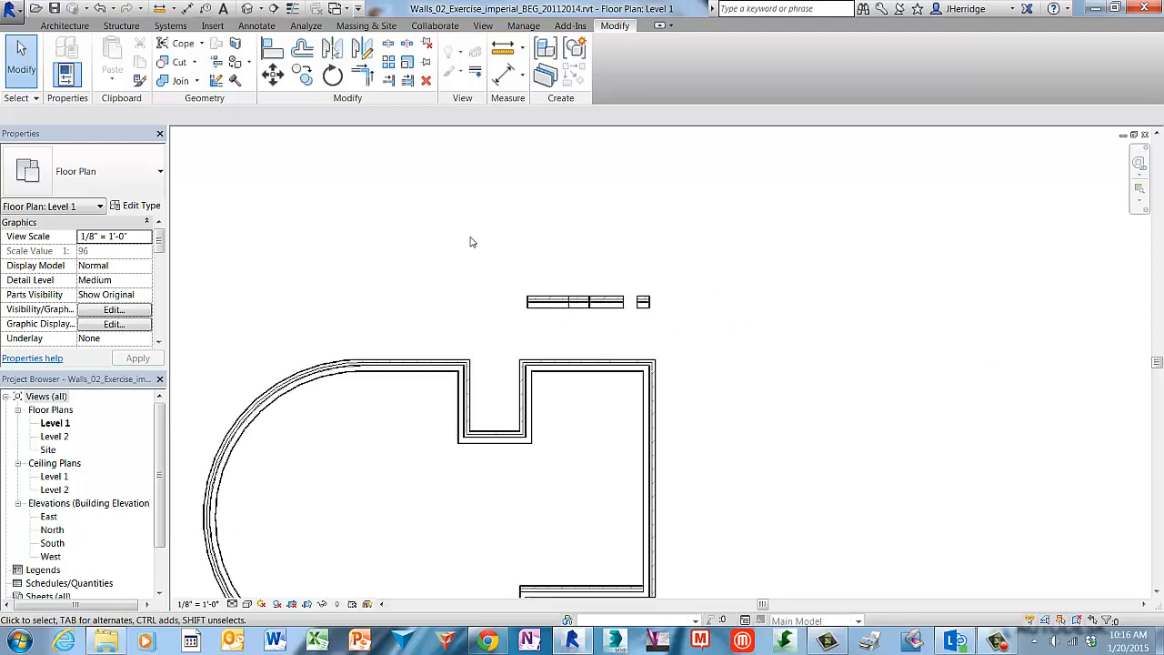
drag(466, 234, 683, 329)
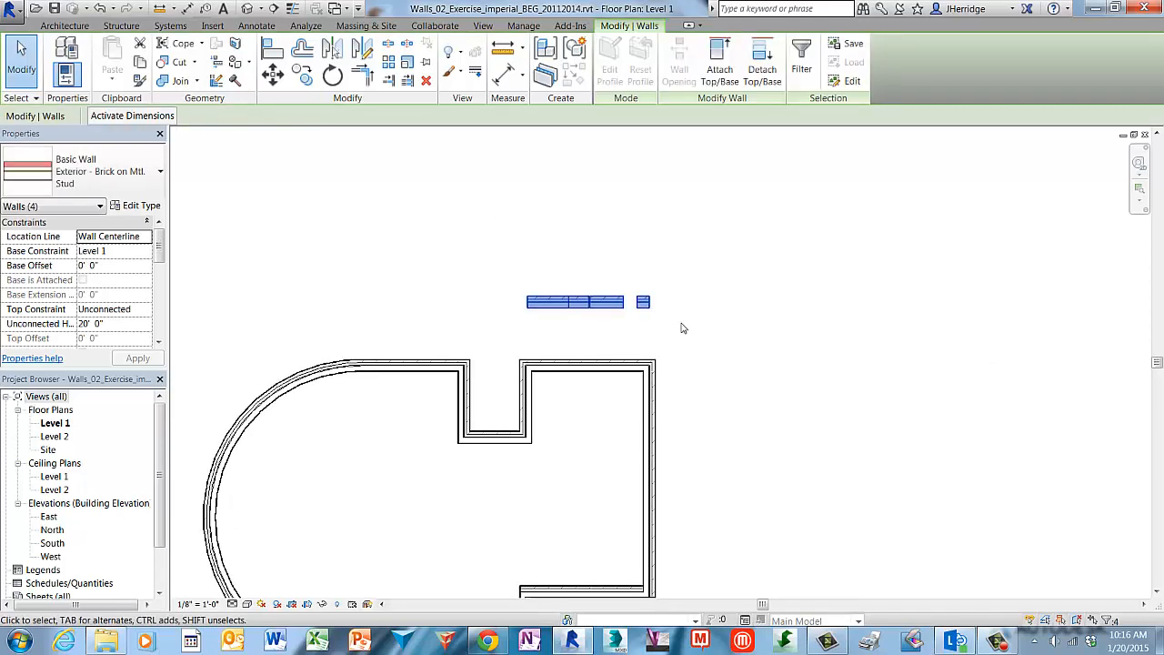
key(Delete)
scroll(619, 412, up, 3)
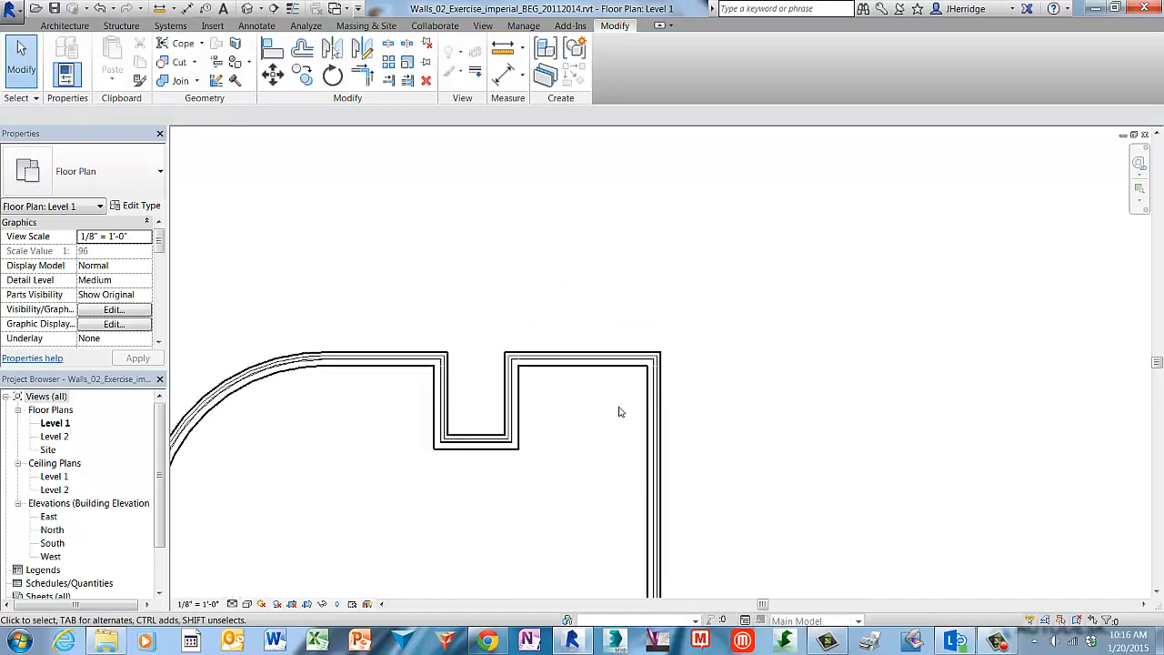
scroll(620, 412, up, 1)
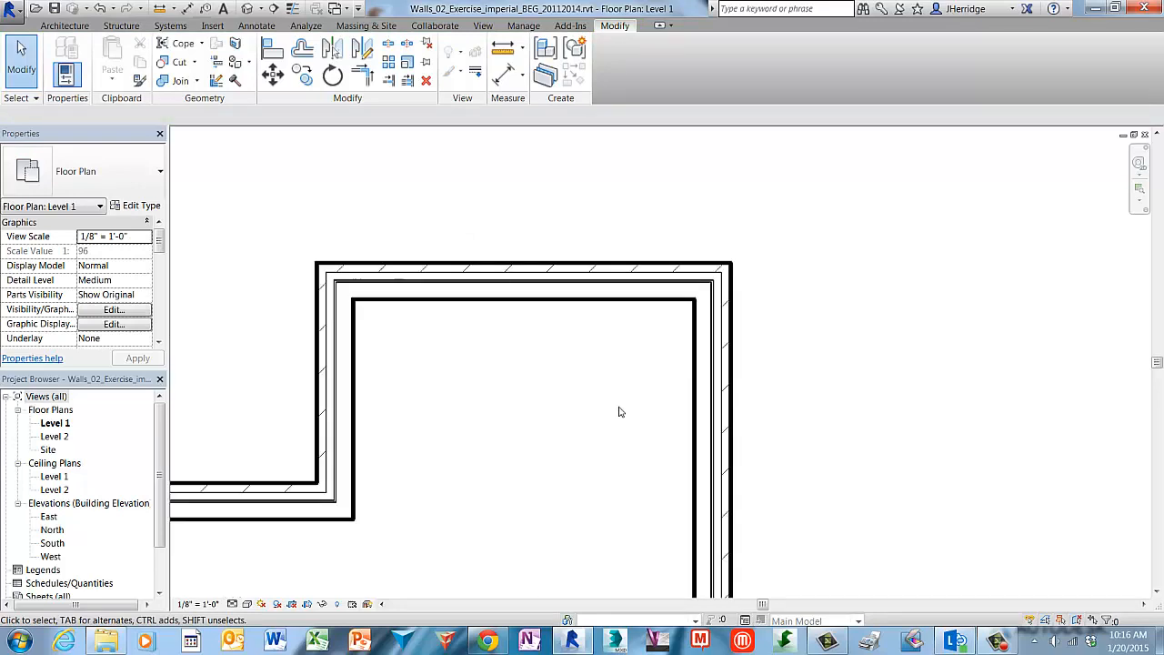
Create a similar brick wall running diagonally at 45° from the top wall's midpoint to the right wall, about 8'-1" long.
click(596, 277)
right_click(595, 278)
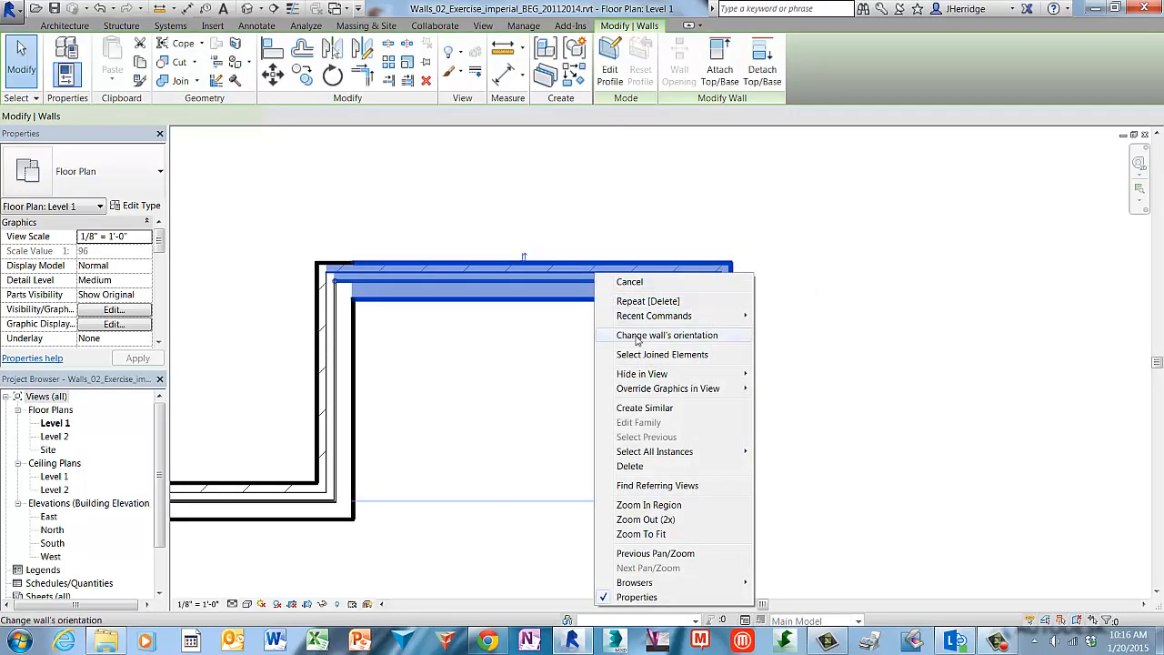
click(686, 410)
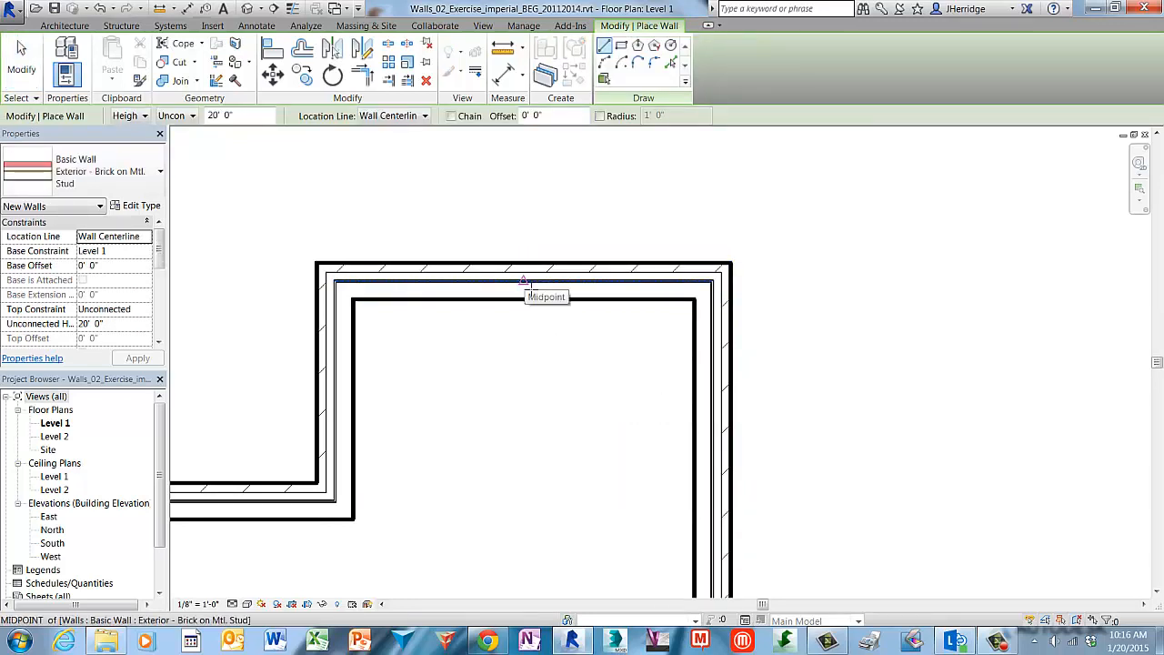
click(525, 283)
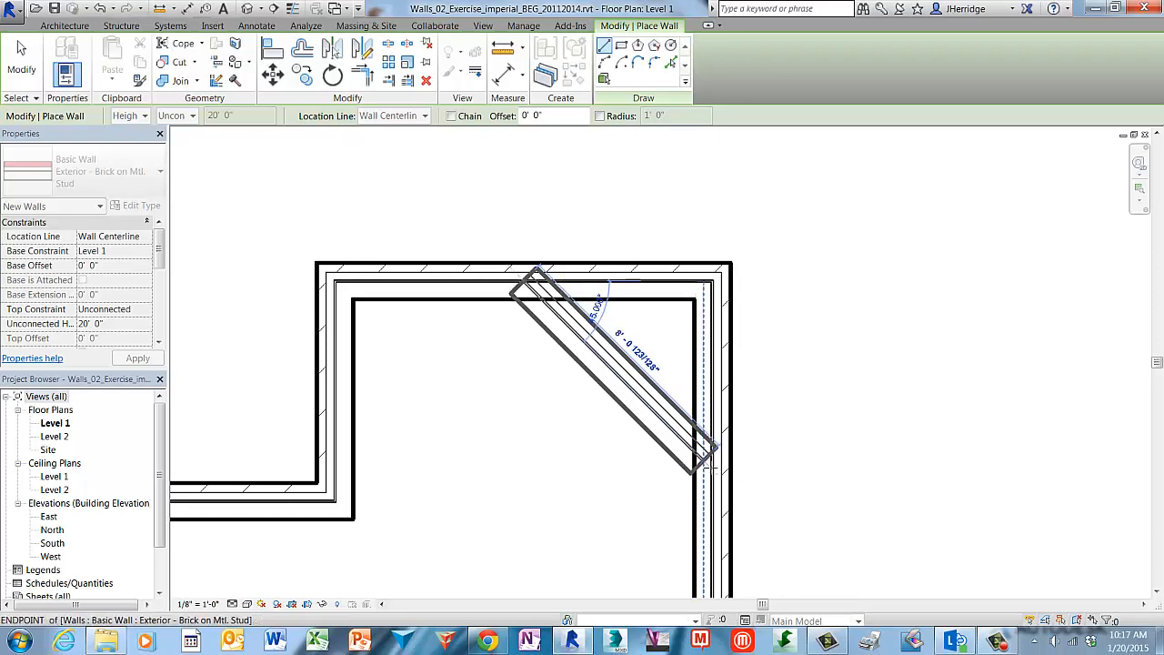
click(707, 464)
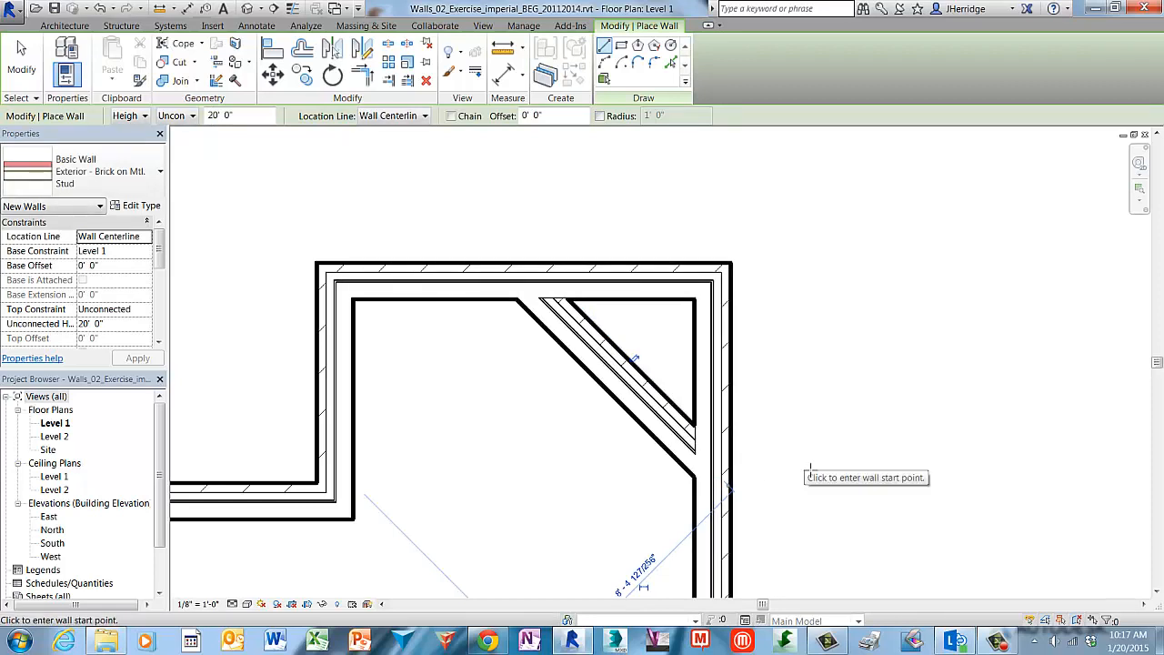
key(Escape)
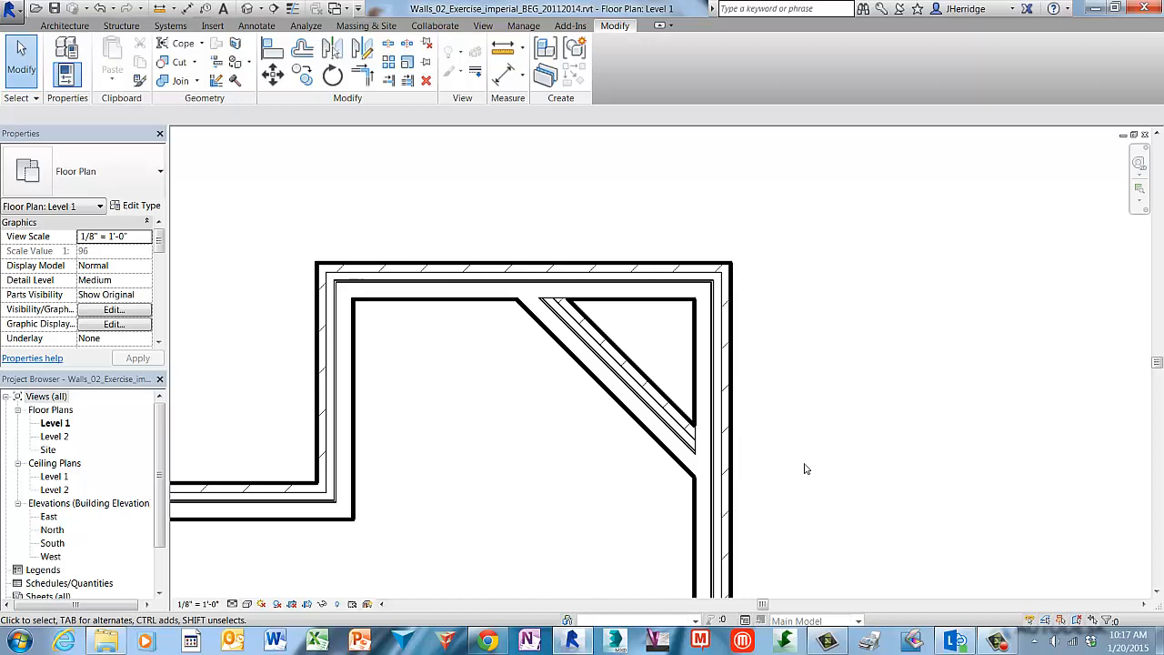
click(607, 388)
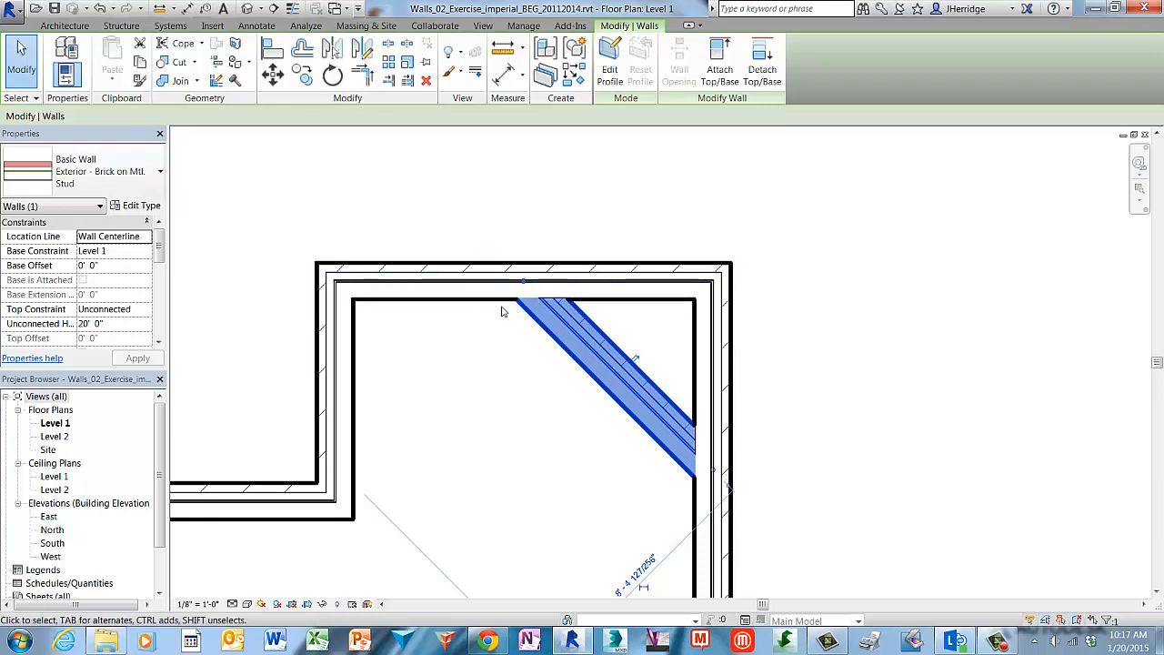
click(522, 379)
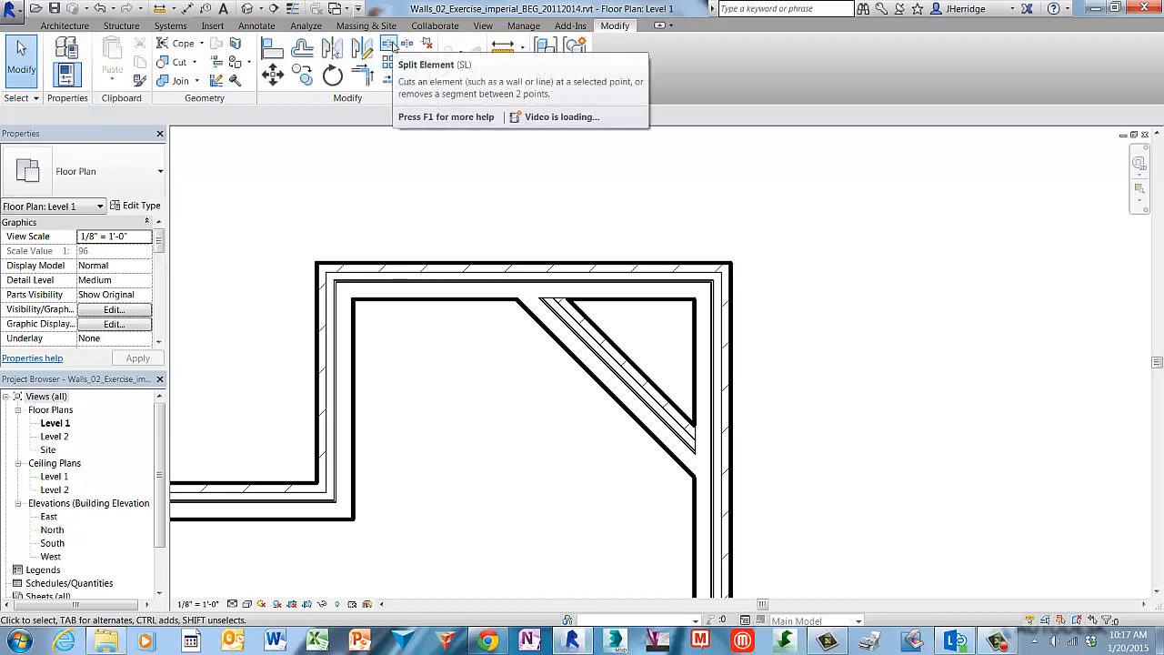
Split the top wall and the right wall where the diagonal wall meets them, without gaps.
click(390, 46)
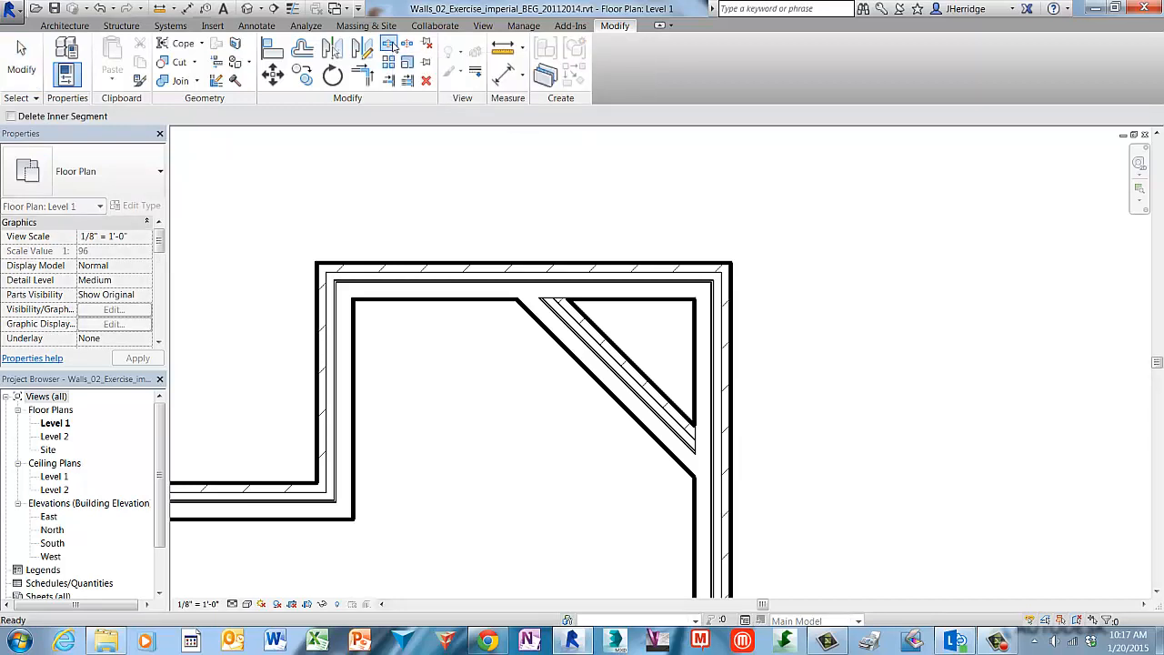
click(525, 272)
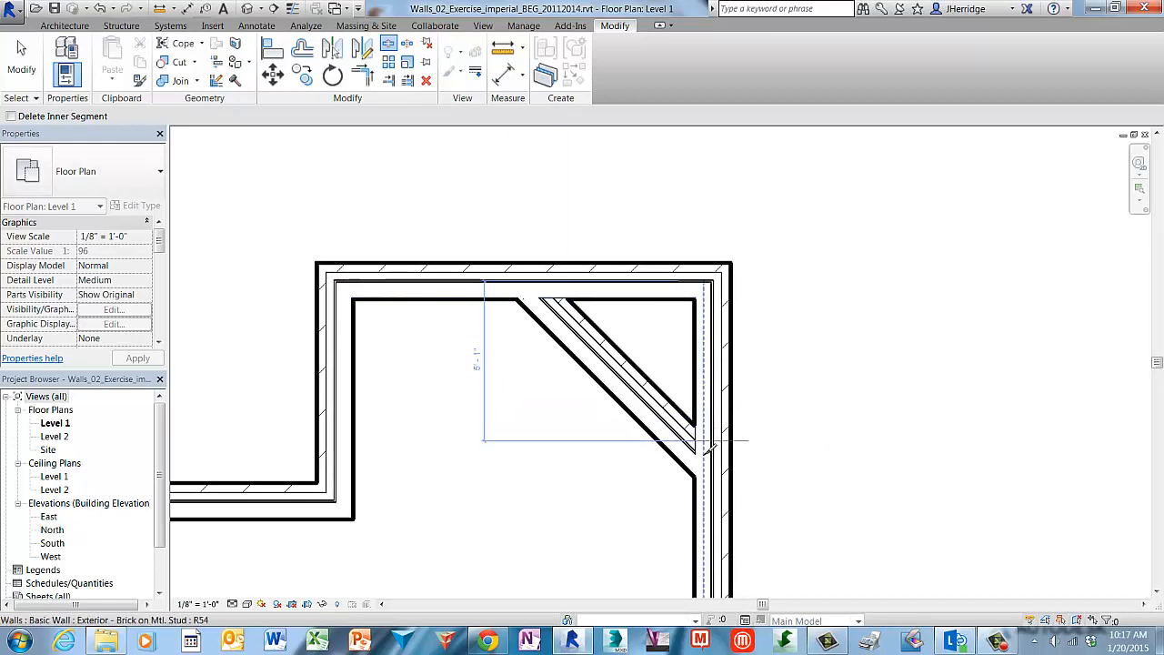
click(716, 472)
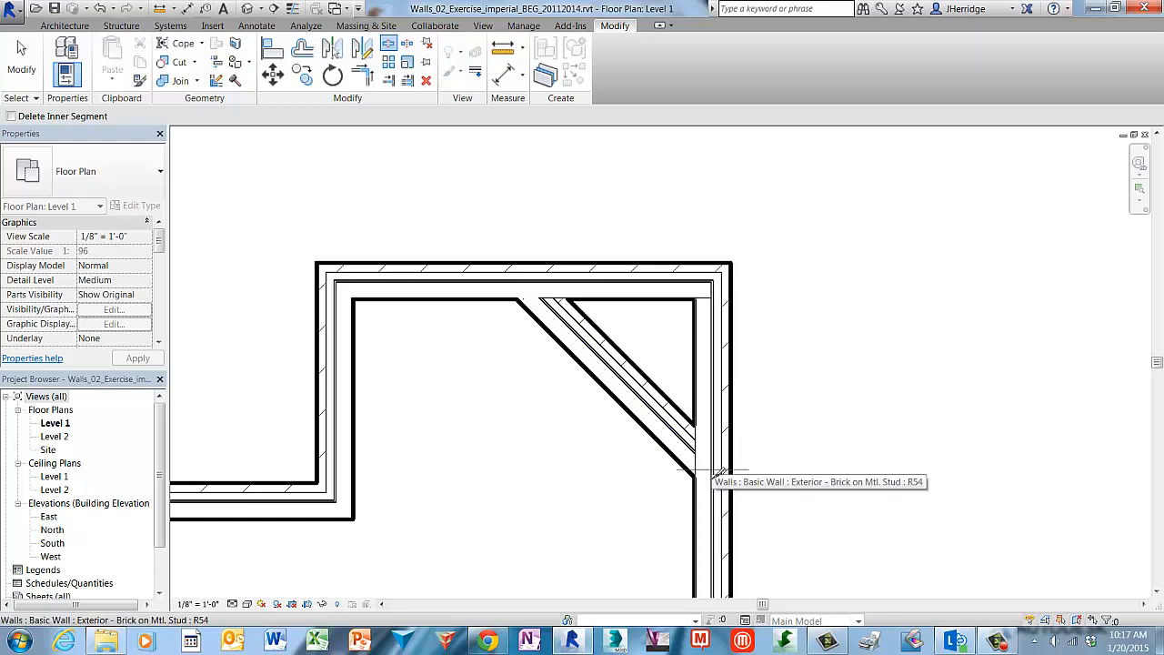
click(714, 477)
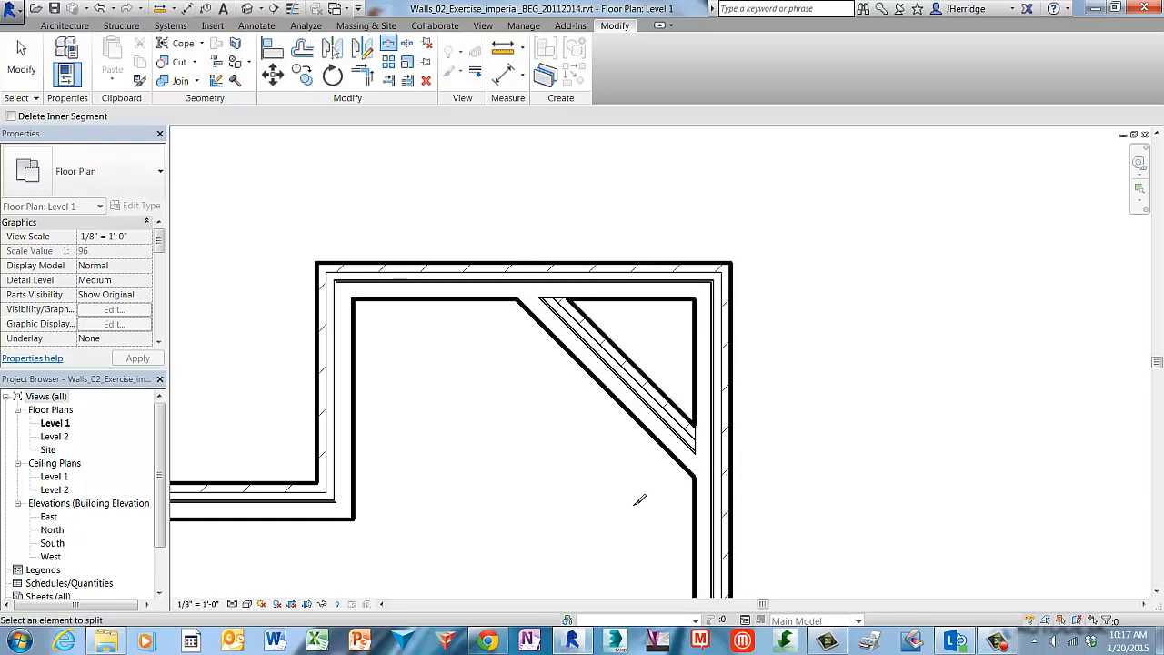
key(Escape)
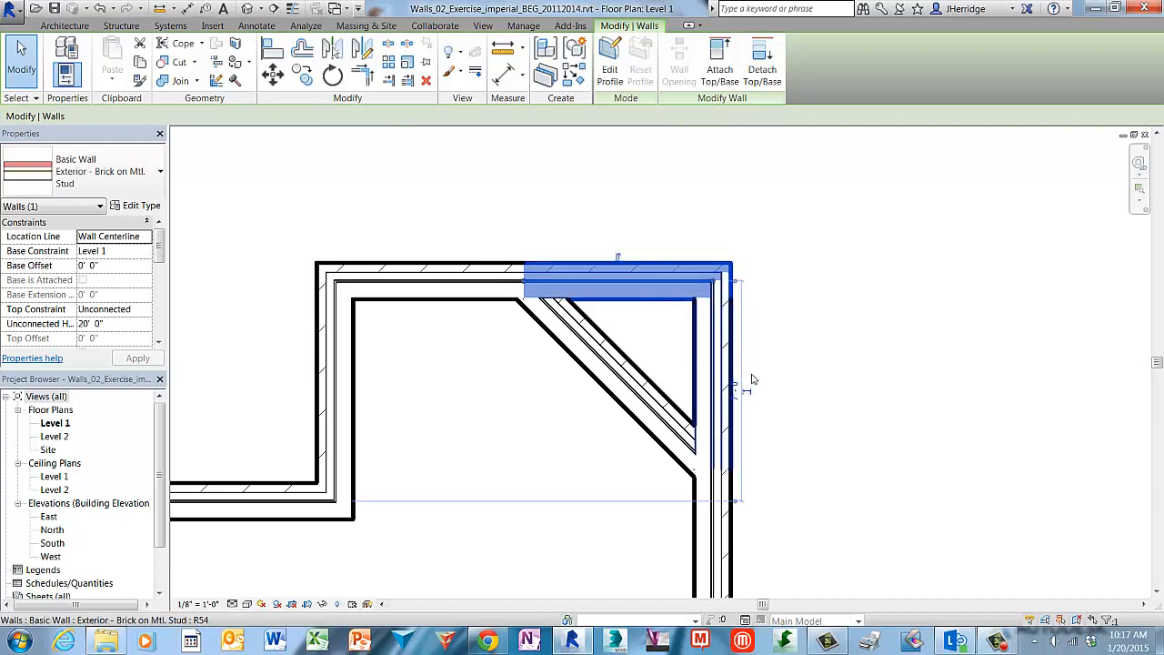
Delete the two wall segments forming the square corner outside the diagonal wall.
click(776, 264)
drag(777, 235, 650, 336)
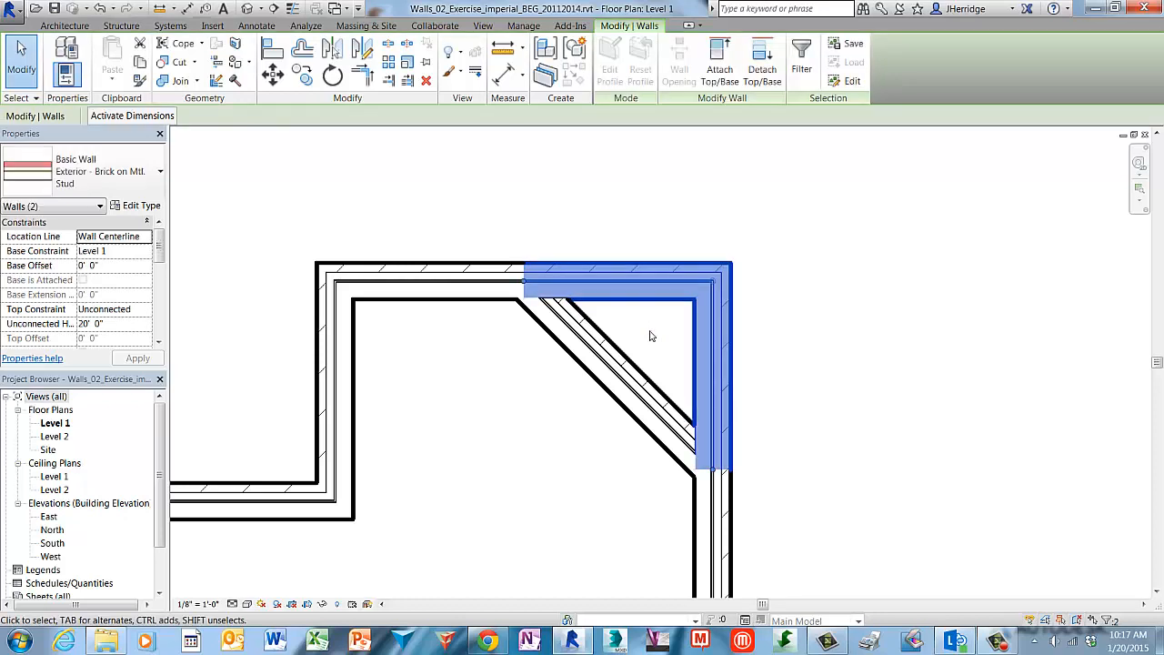
key(Delete)
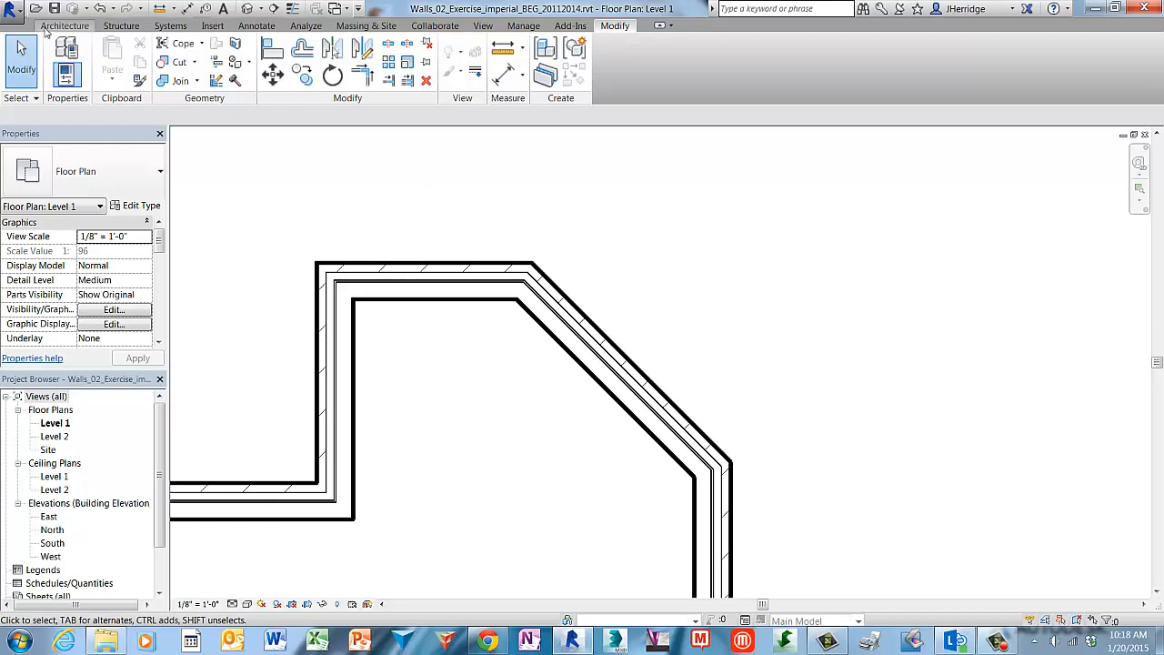
Close the Walls_02 exercise project without saving the changes.
click(15, 11)
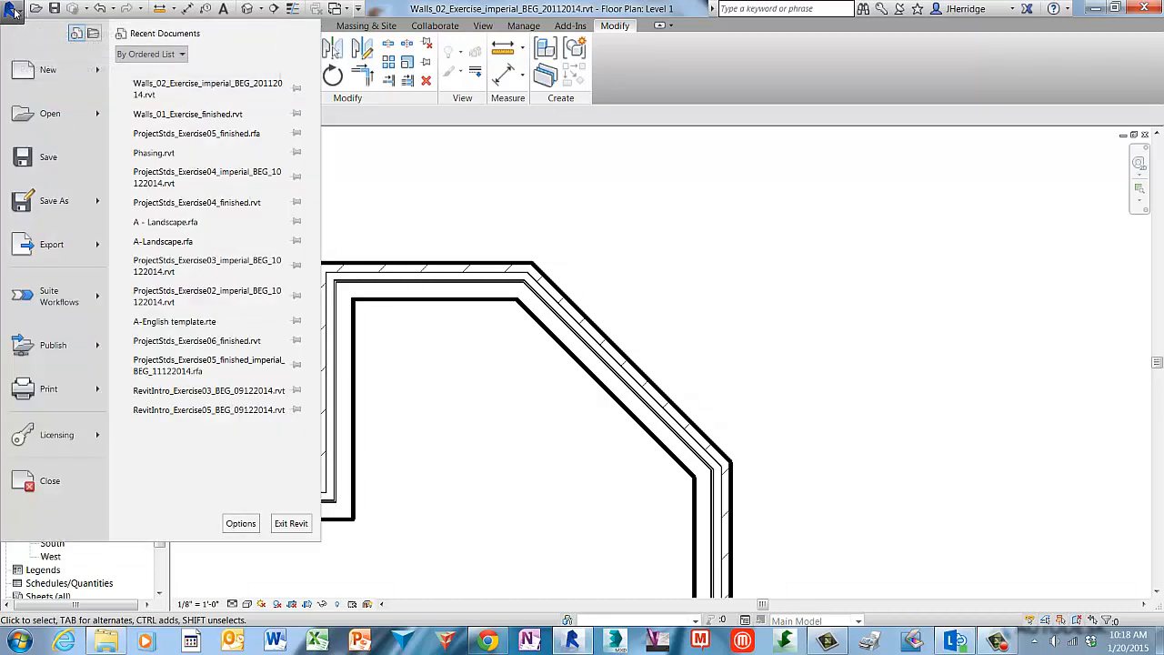
click(73, 482)
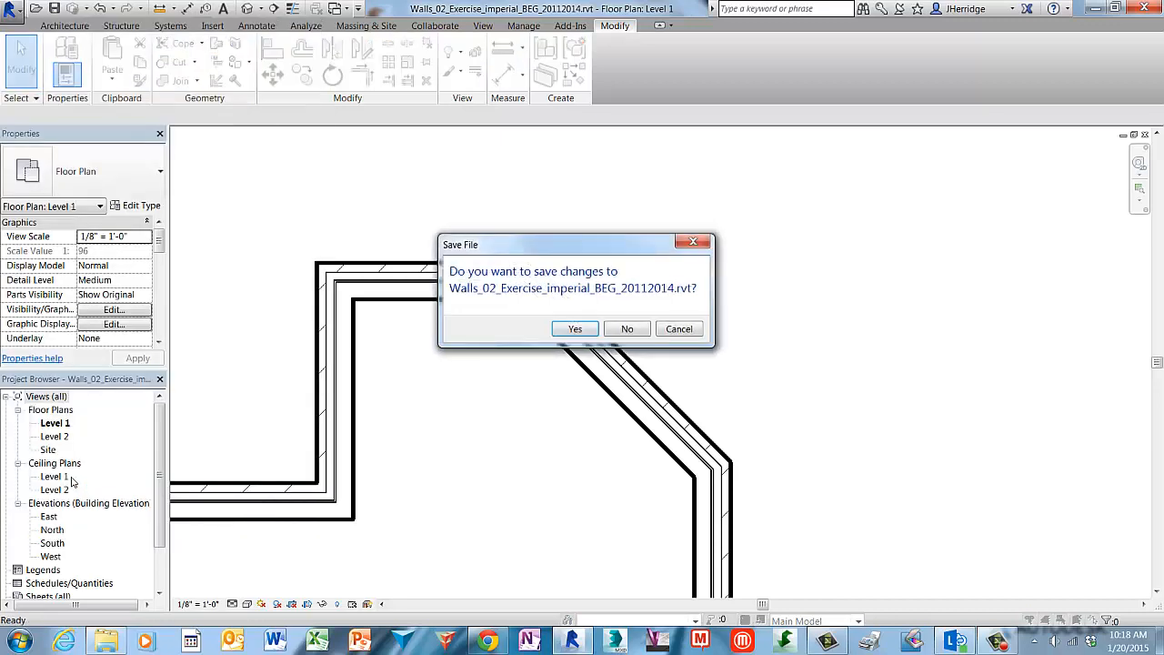
click(628, 329)
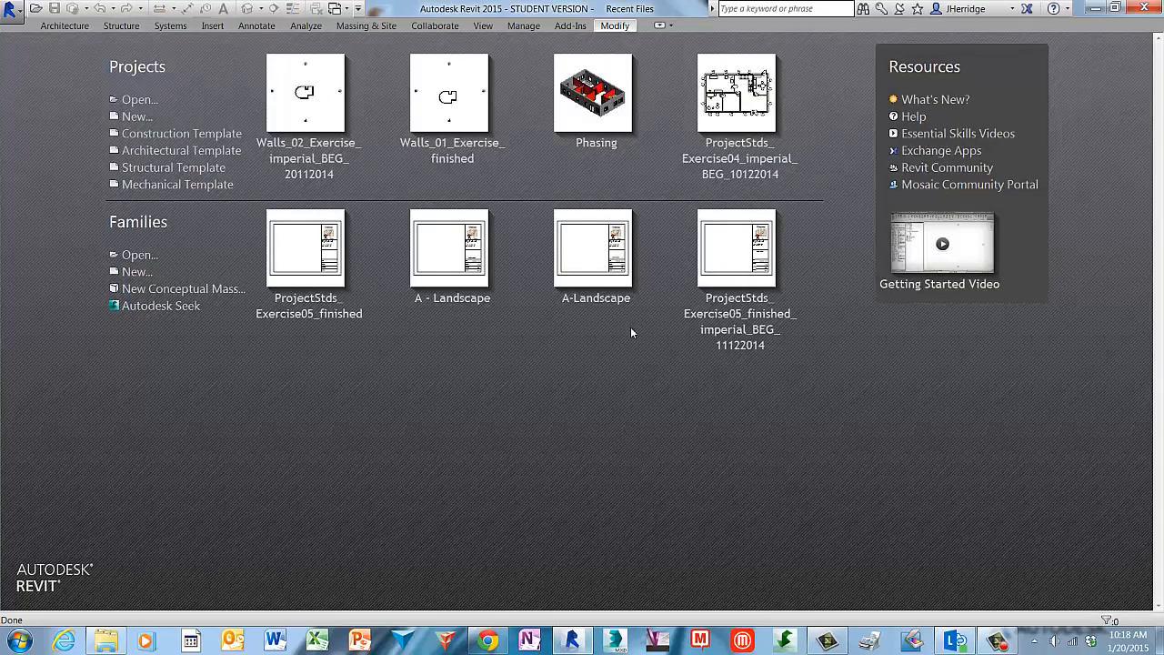